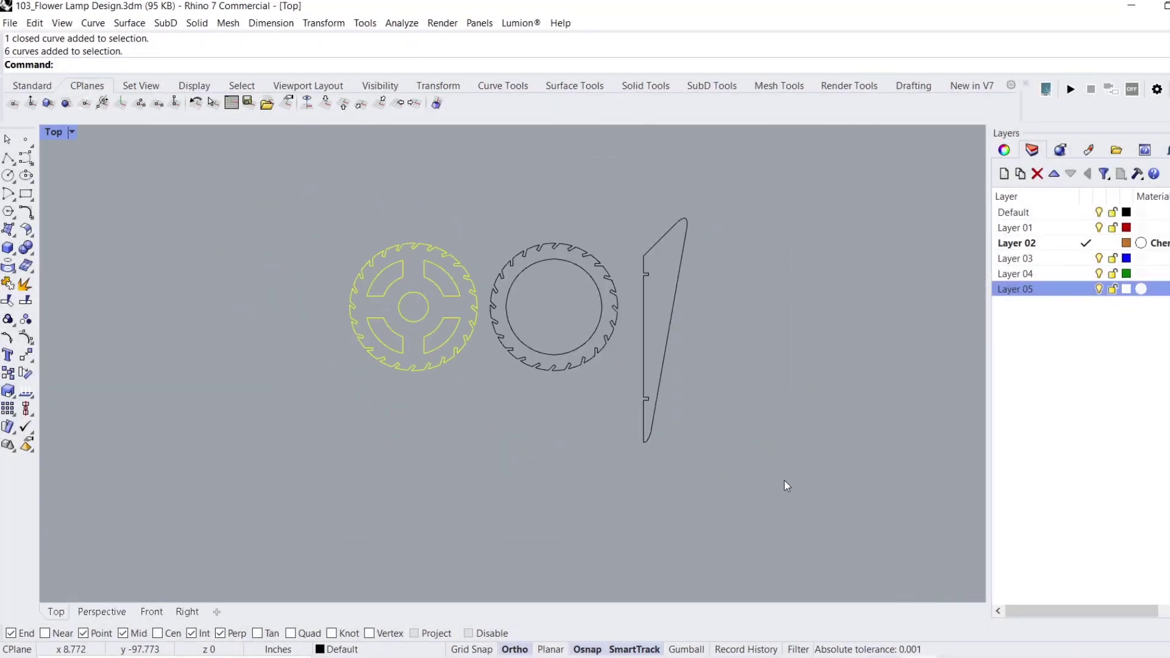
- Copy both gear rings and the side slat to a spot below the originals
left_click_drag(785, 481, 243, 173)
type("Copy")
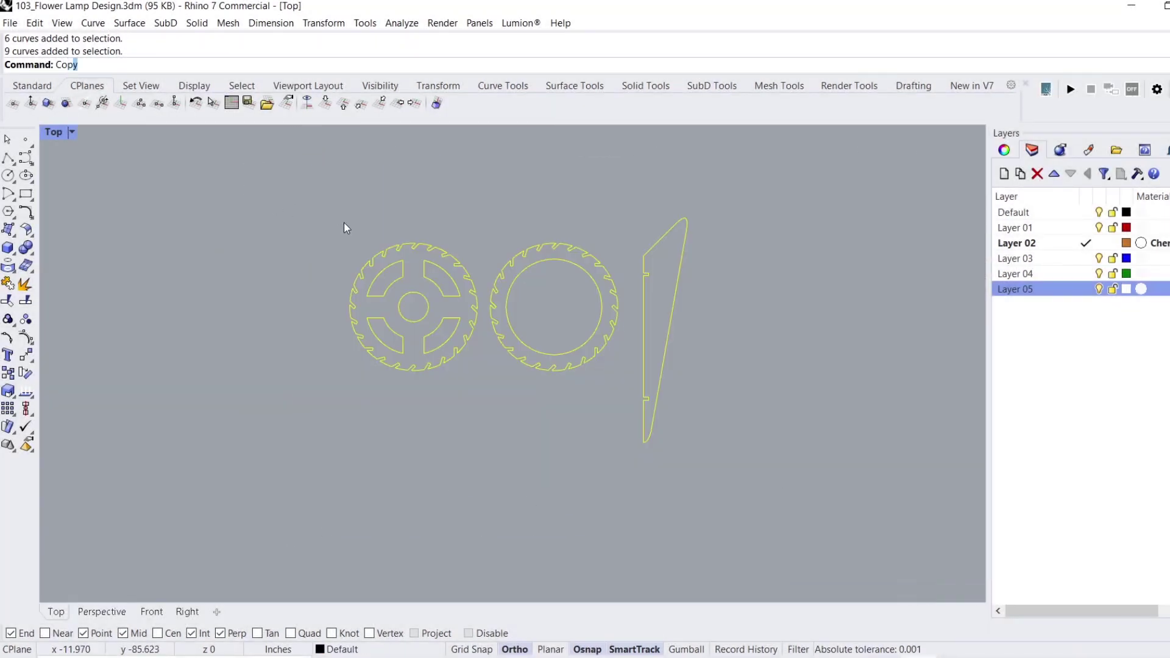
key("Return")
left_click(457, 244)
right_click_drag(540, 515, 509, 371)
left_click(509, 372)
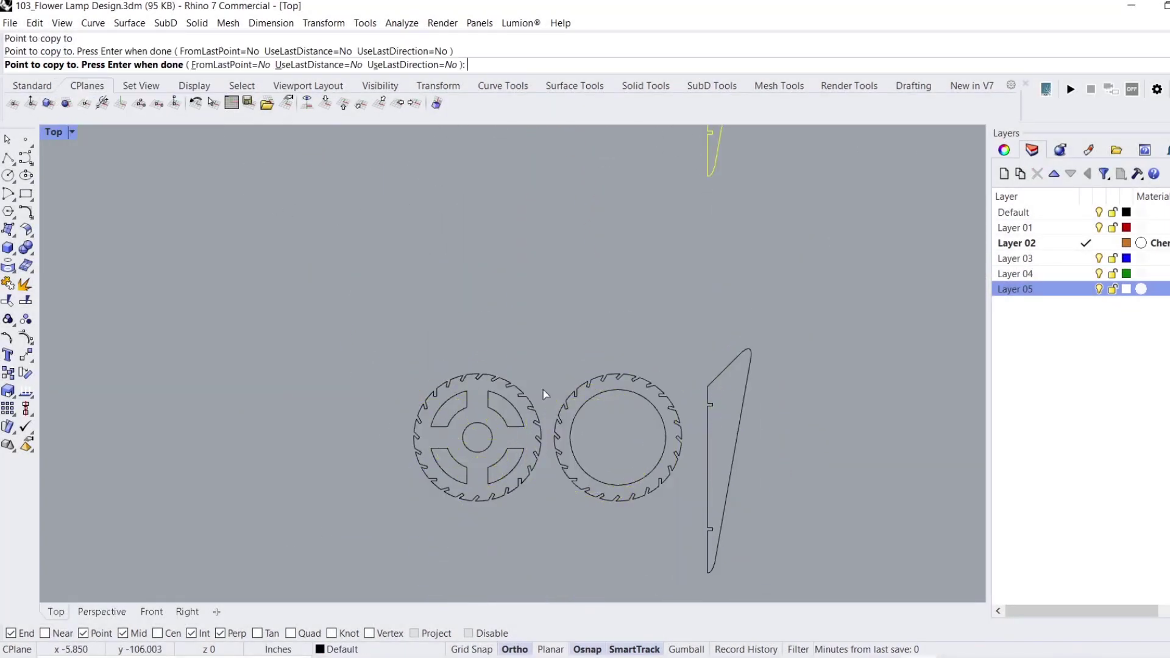
key("Return")
scroll(507, 485, "up", 4)
scroll(584, 243, "down", 1)
- Select the left gear's six curves and begin a Distance measurement
left_click_drag(364, 433, 366, 434)
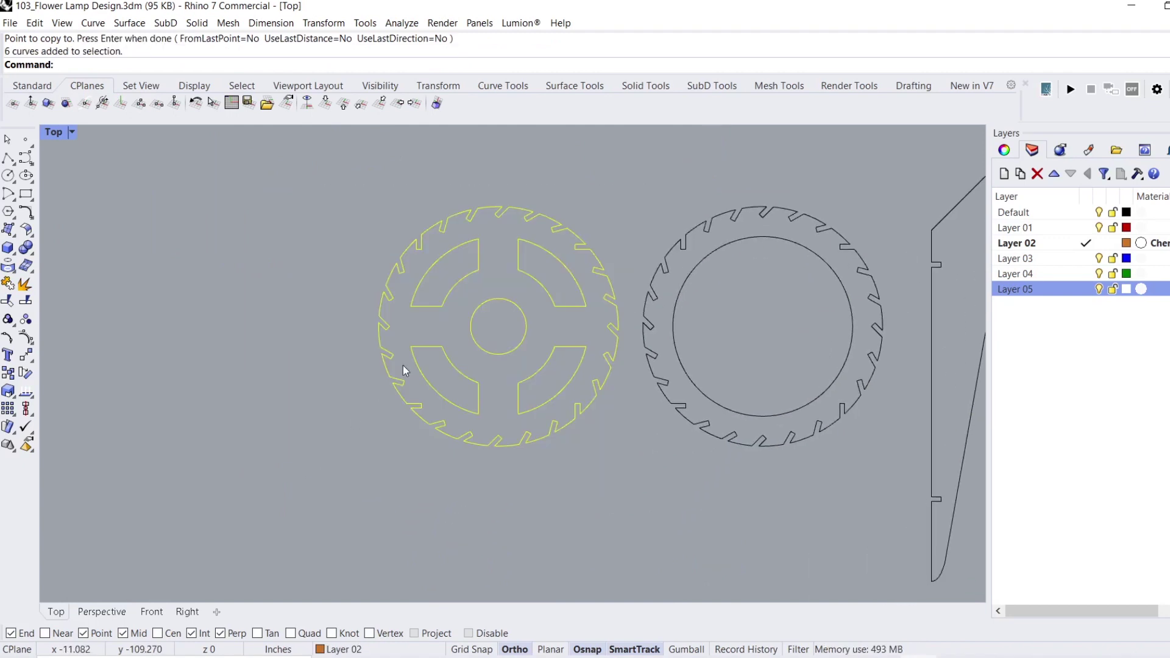
scroll(512, 295, "up", 3)
type("dist")
key("Return")
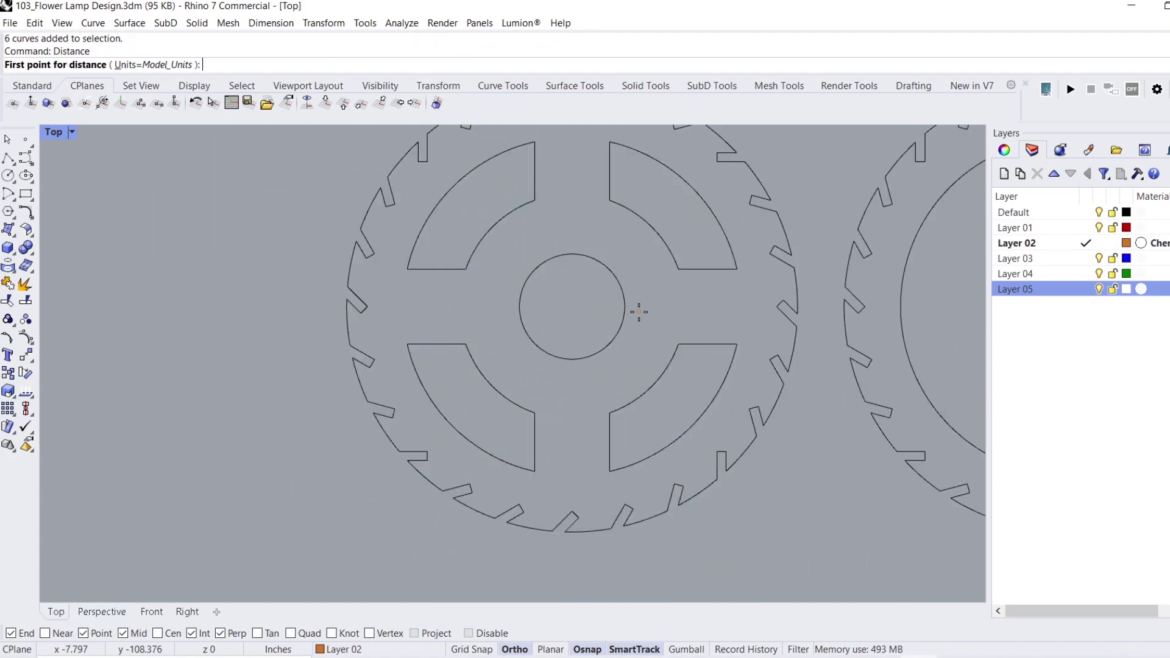
- Measure the centre circle's 1.4-inch diameter across its opposite sides
left_click(521, 308)
left_click(627, 309)
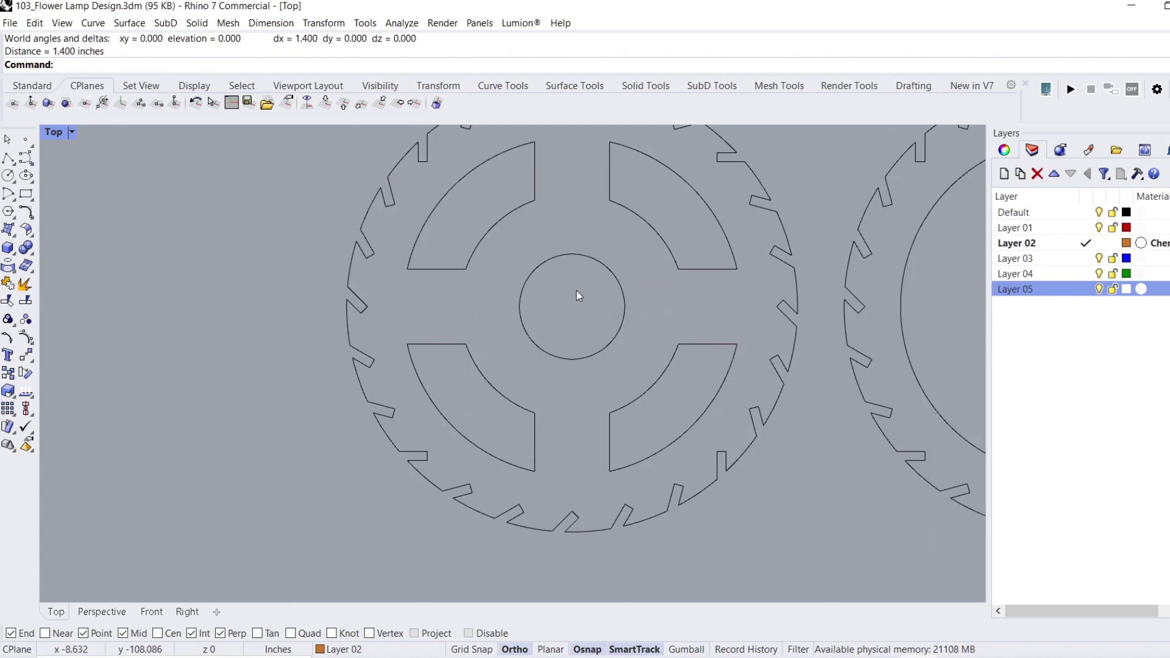
type("circle")
key("Return")
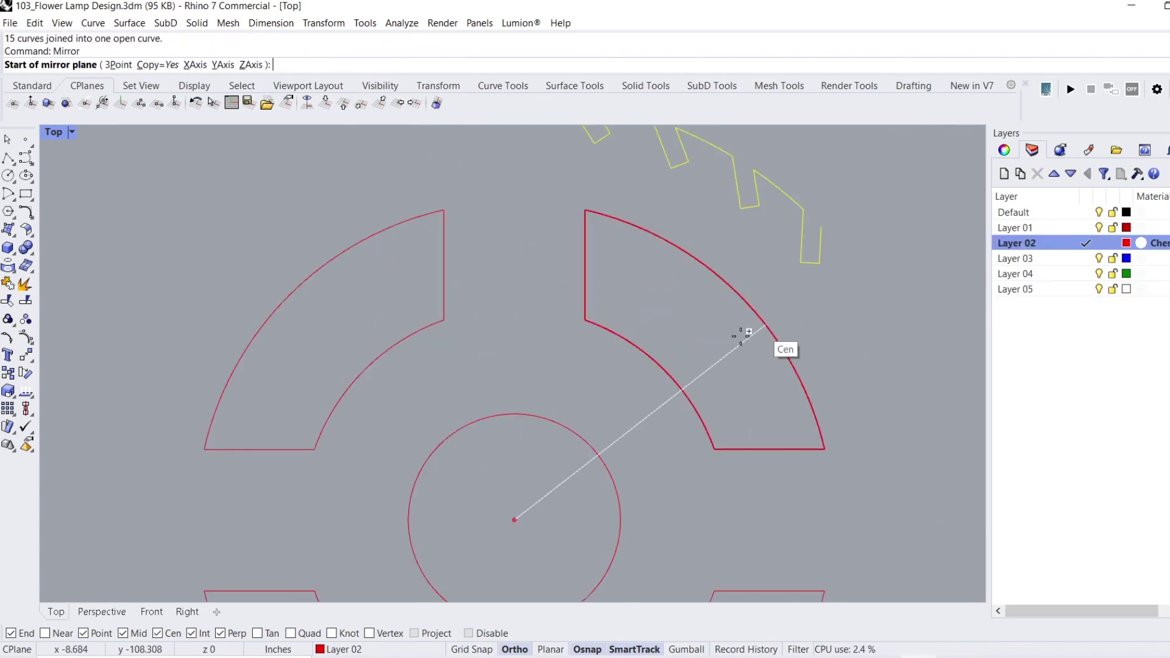
- Mirror the teeth about a line from the circle centre onto the right of the rim
scroll(744, 331, "down", 2)
left_click(558, 463)
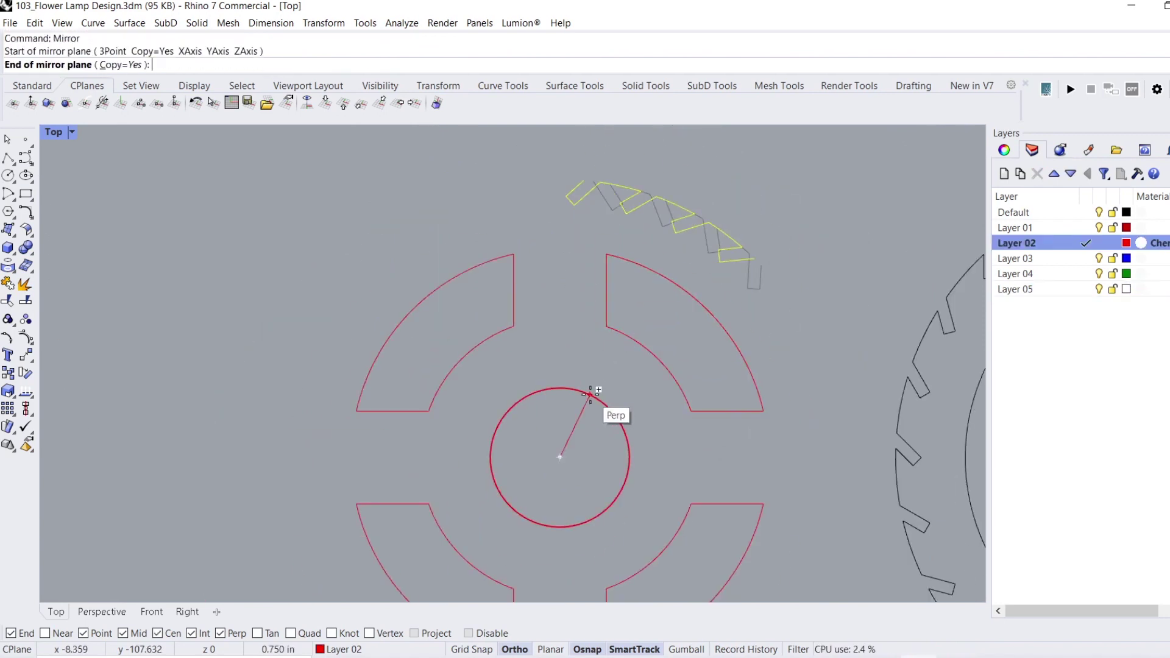
left_click(558, 335)
key("Return")
left_click(559, 457)
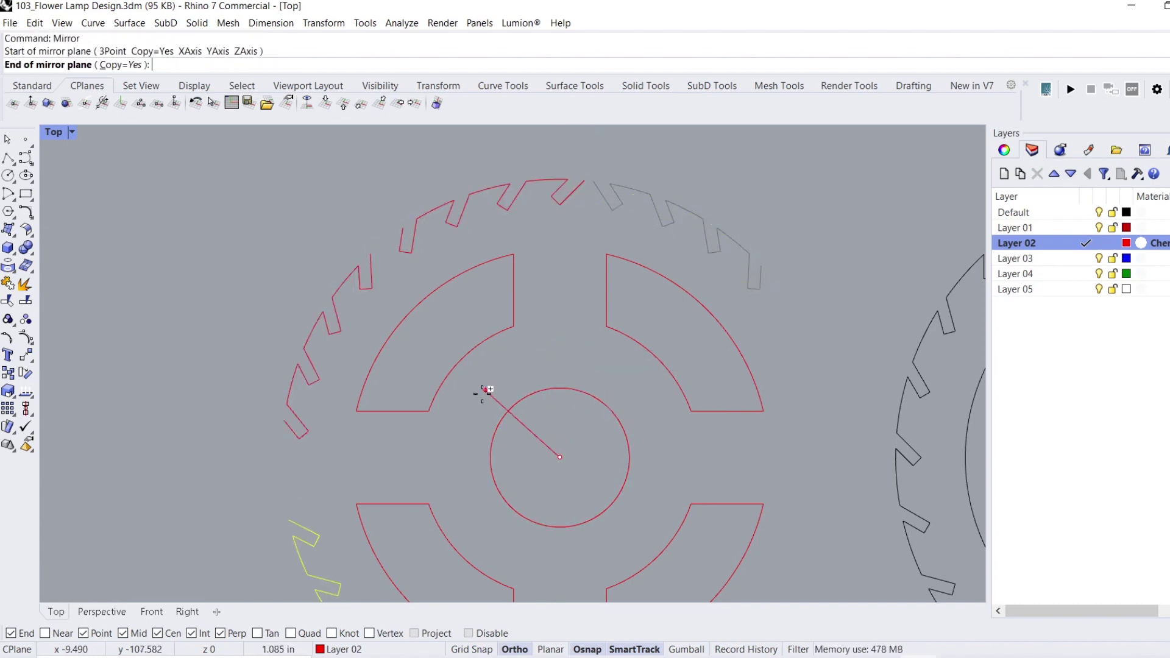
right_click_drag(457, 423, 449, 306)
right_click_drag(638, 337, 646, 292)
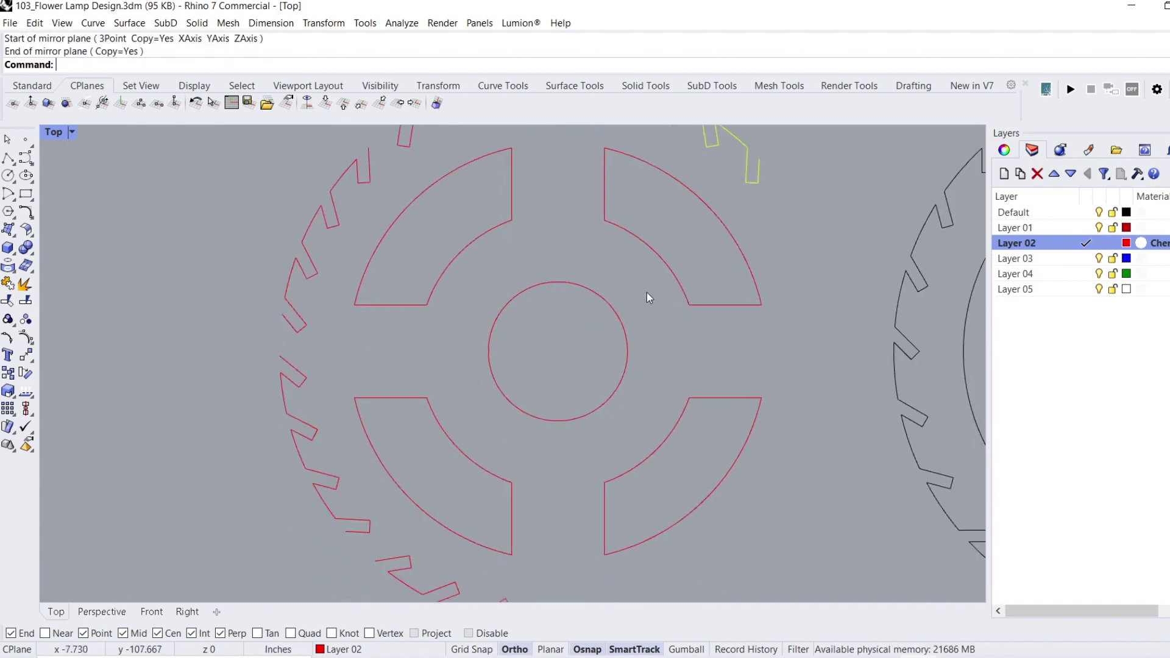
right_click_drag(446, 272, 382, 265)
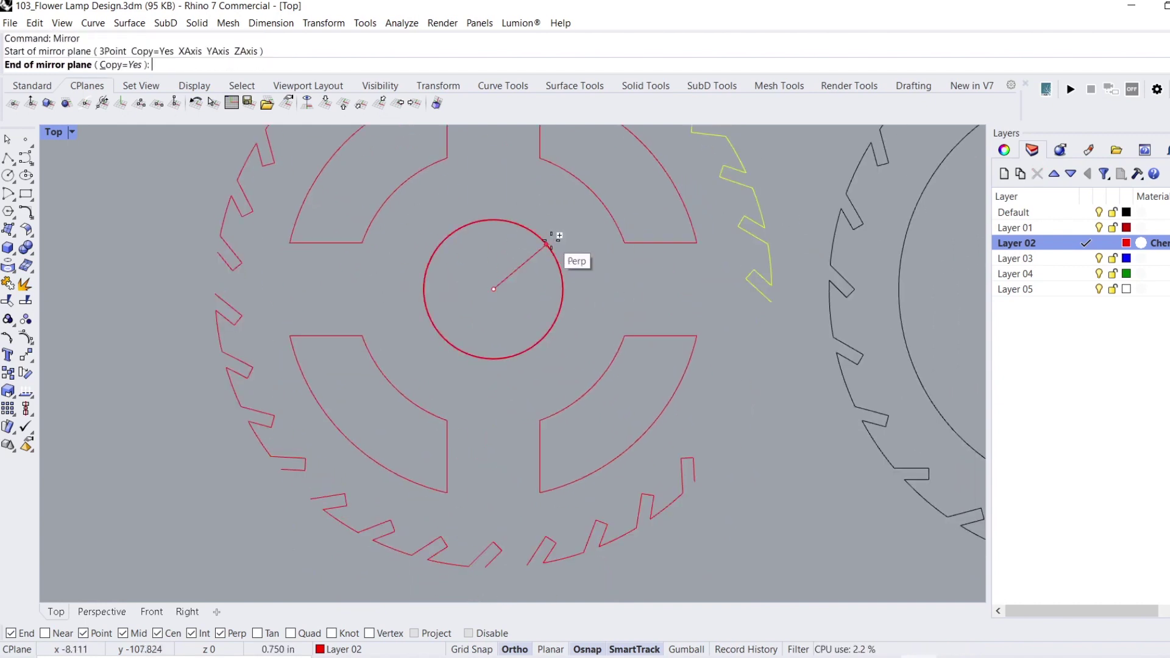
left_click(478, 258)
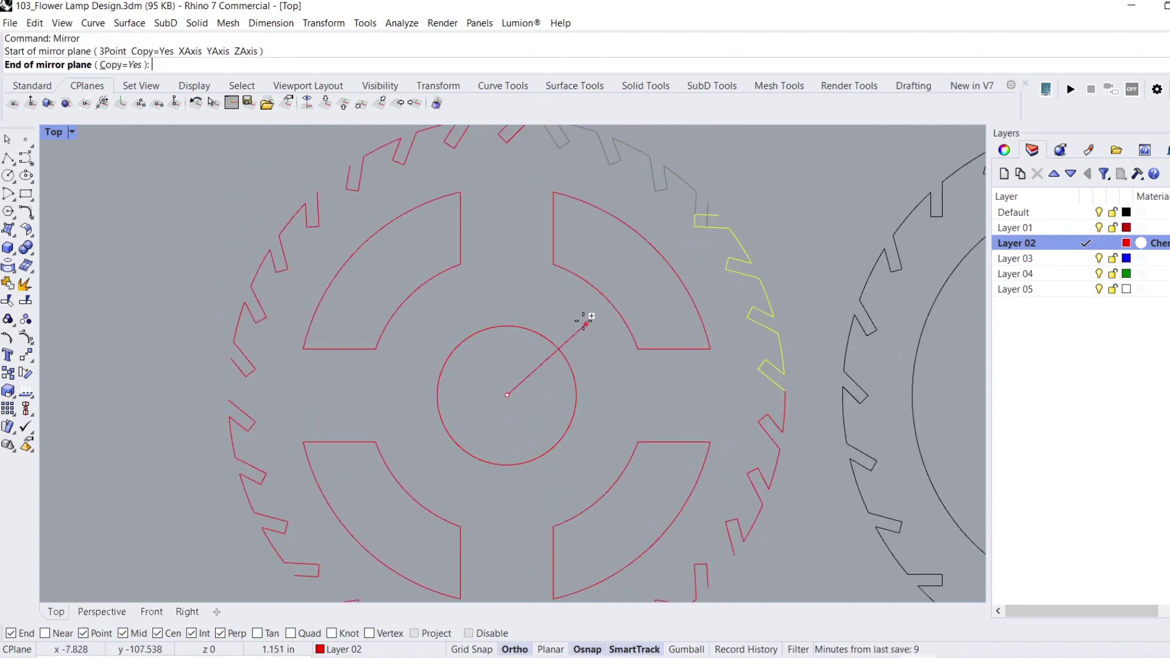
- Add another tooth curve and mirror it about the circle centre
scroll(663, 221, "up", 4)
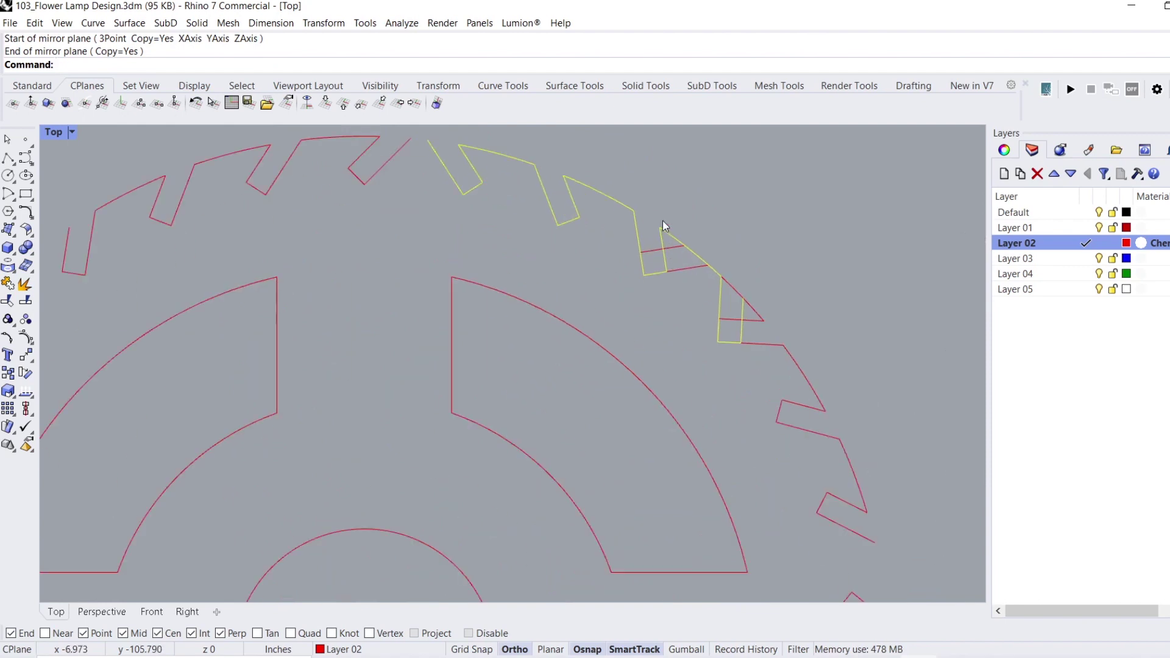
left_click(669, 238)
key("Return")
scroll(669, 235, "down", 4)
left_click(496, 462)
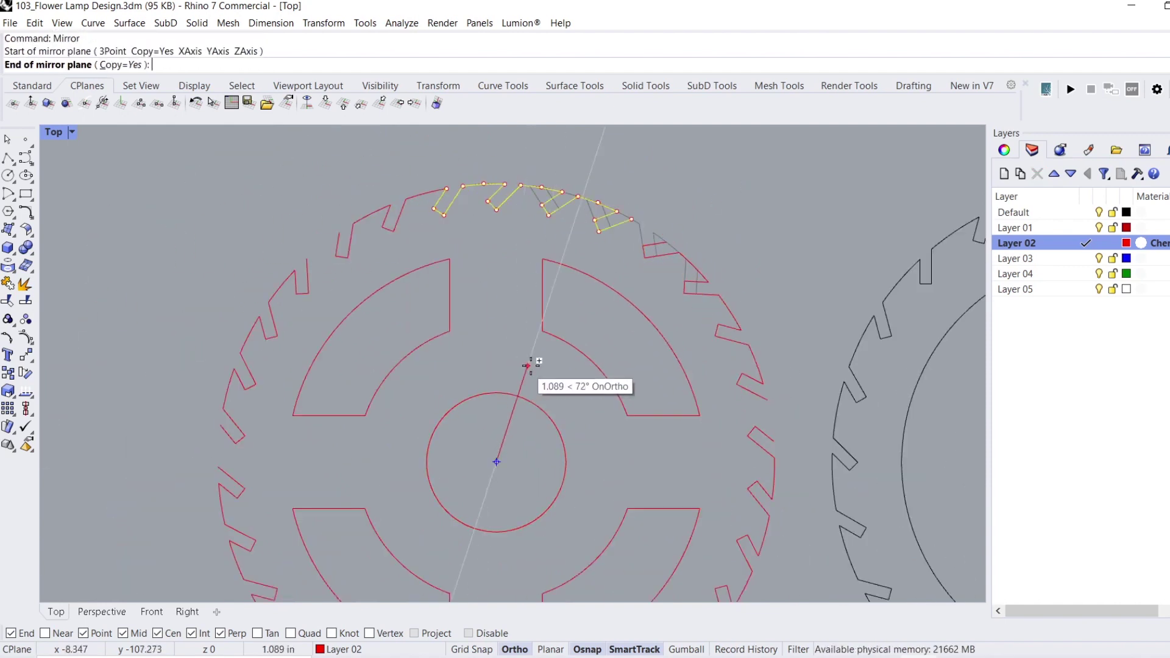
left_click(536, 349)
- Undo the teeth deletion, explode one mirrored tooth and delete all but one segment
key("Delete")
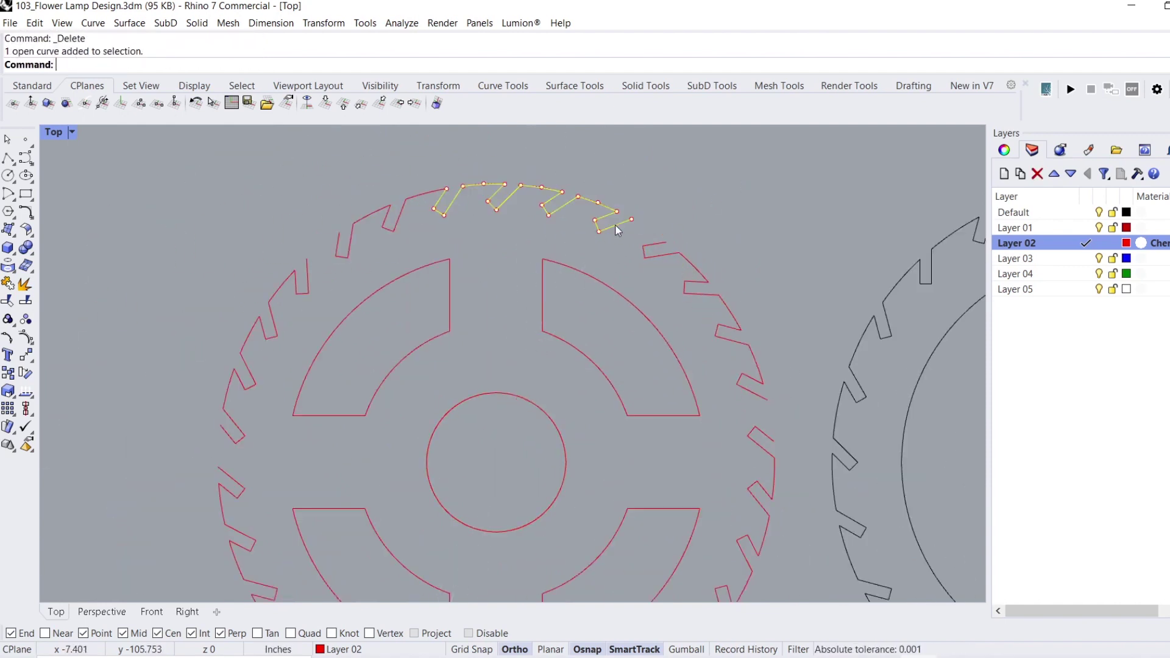
key("ctrl+z")
scroll(609, 210, "up", 2)
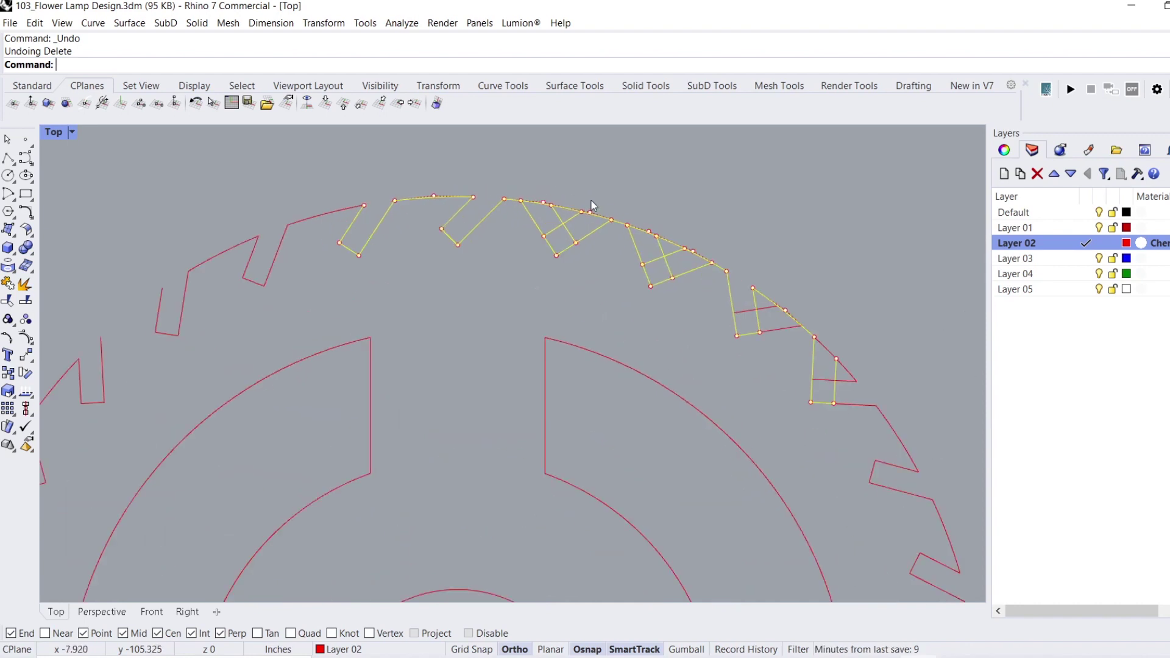
left_click(727, 275)
key("Return")
left_click(696, 253, "ctrl")
key("Delete")
- Mirror the remaining segment about the circle centre onto the left rim
scroll(698, 225, "down", 3)
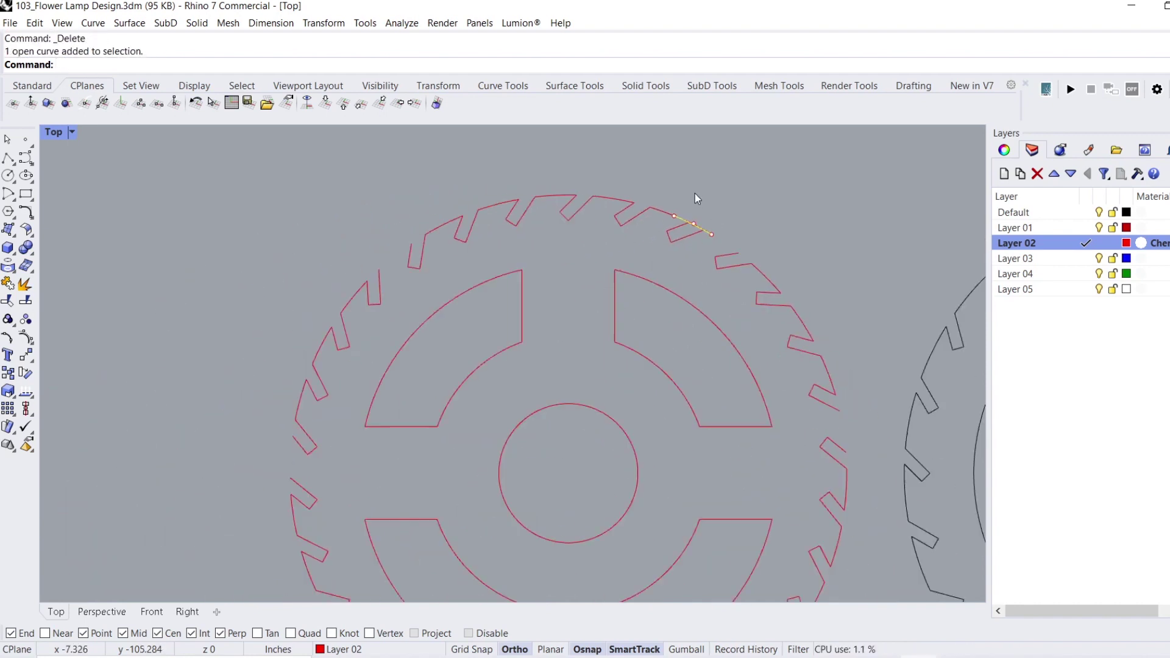
type("Mirror")
key("Return")
left_click(614, 435)
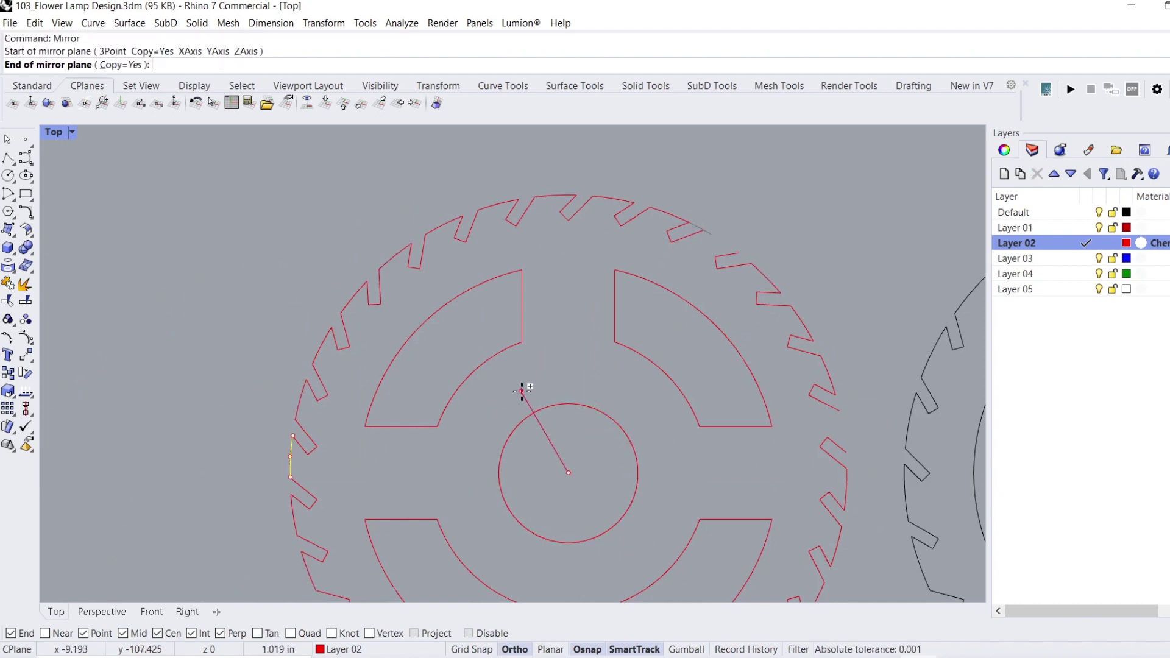
right_click_drag(601, 426, 530, 256)
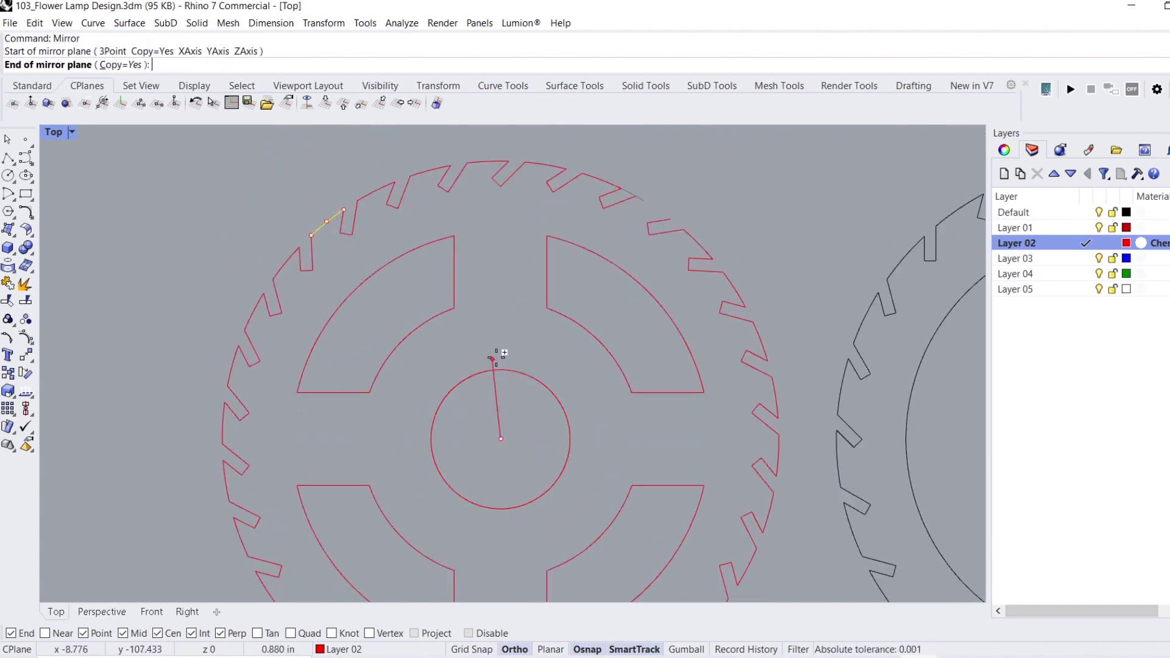
left_click(499, 350)
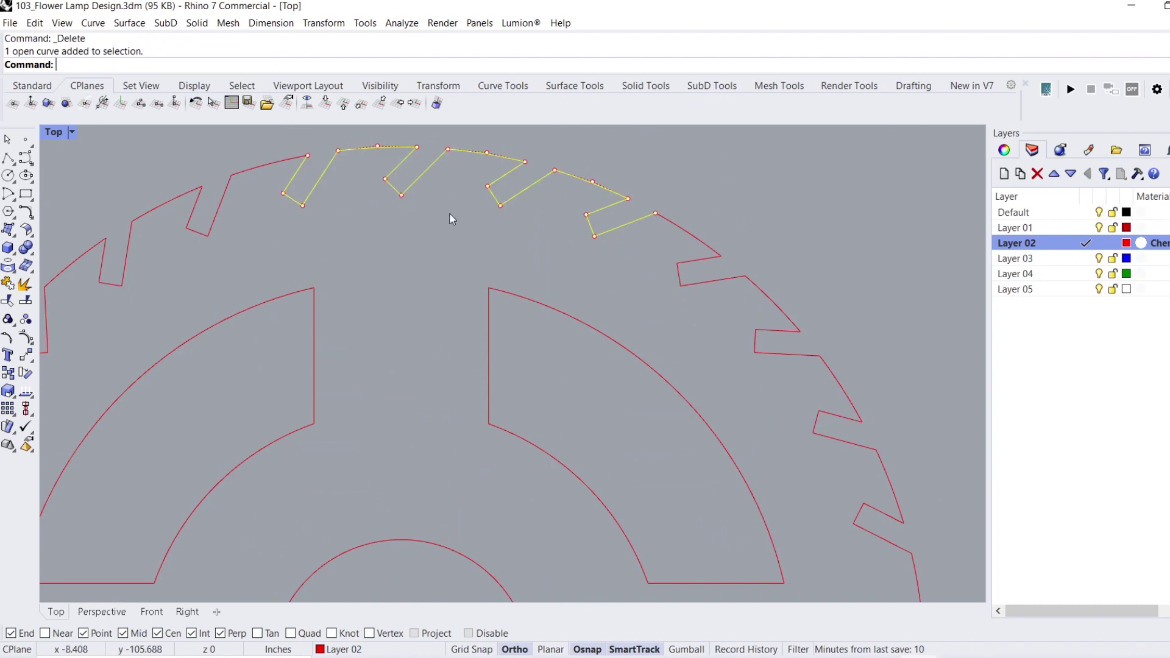
- Explode the top tooth curves and keep only the four slot curves selected
right_click_drag(448, 214, 590, 332)
type("explode")
key("Return")
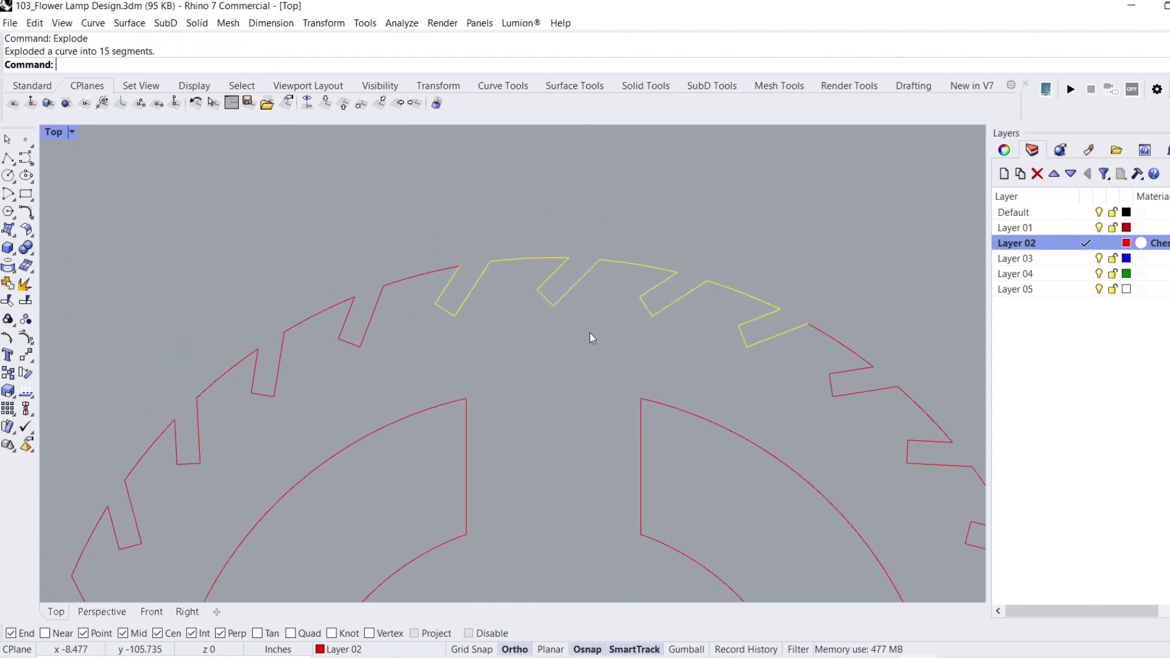
left_click_drag(603, 373, 829, 244, "ctrl")
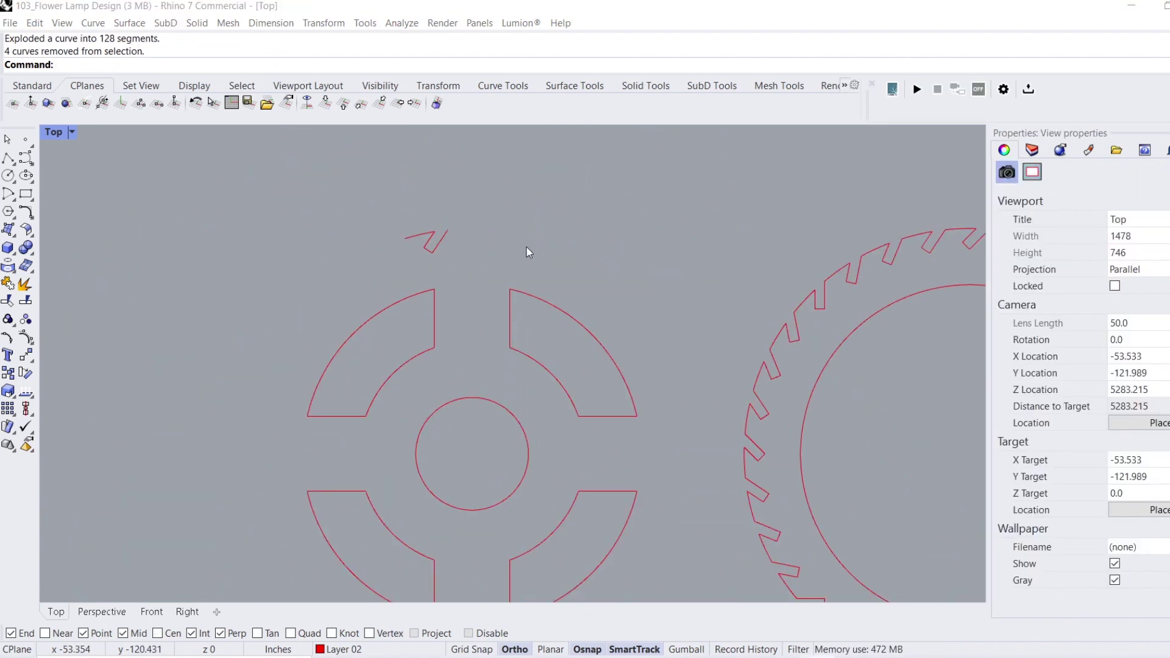
right_click_drag(525, 247, 575, 212)
left_click_drag(378, 250, 379, 251)
right_click_drag(379, 251, 452, 218)
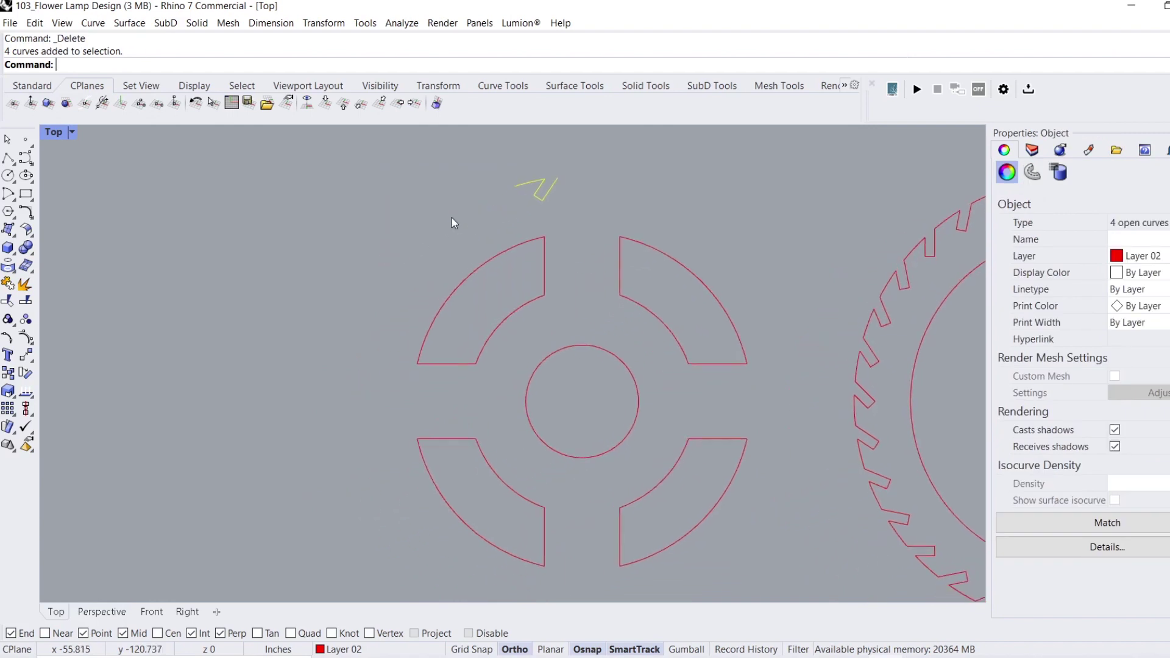
left_click(6, 410)
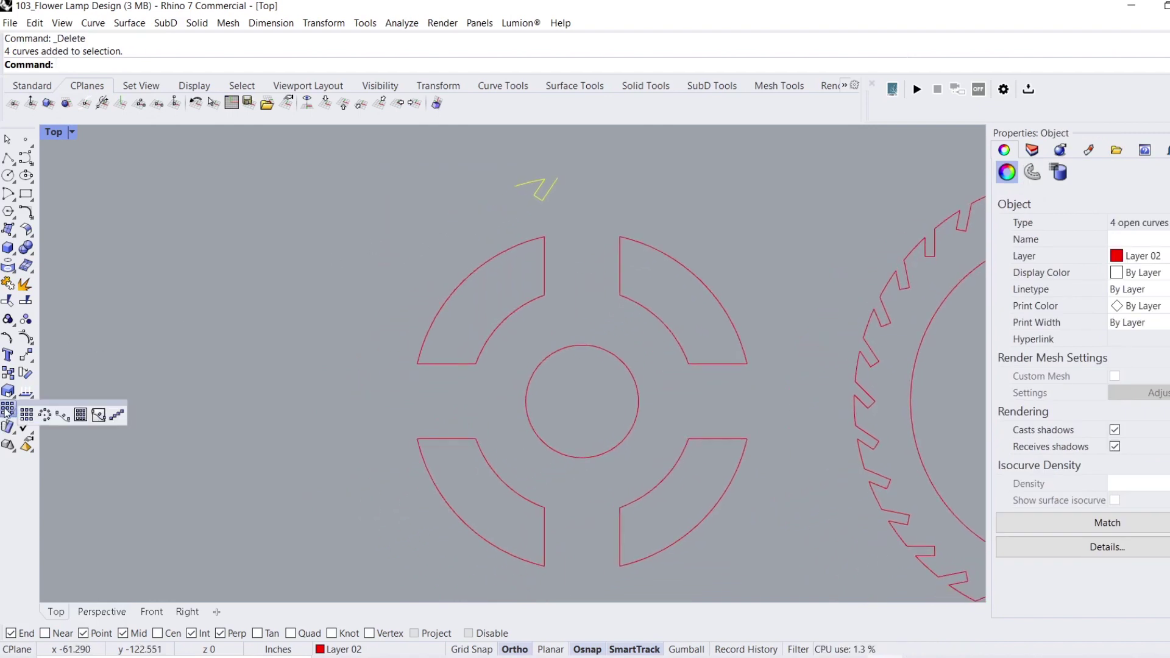
- Polar-array the slot 32 times over 360 degrees around the circle centre
left_click(45, 415)
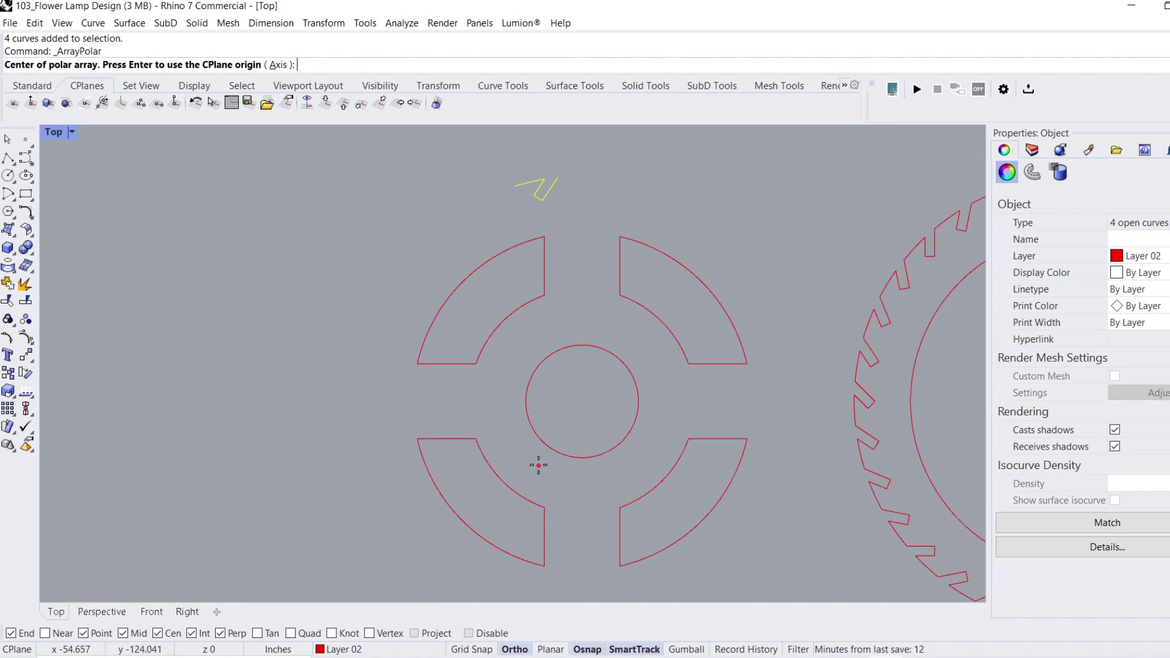
left_click(555, 452)
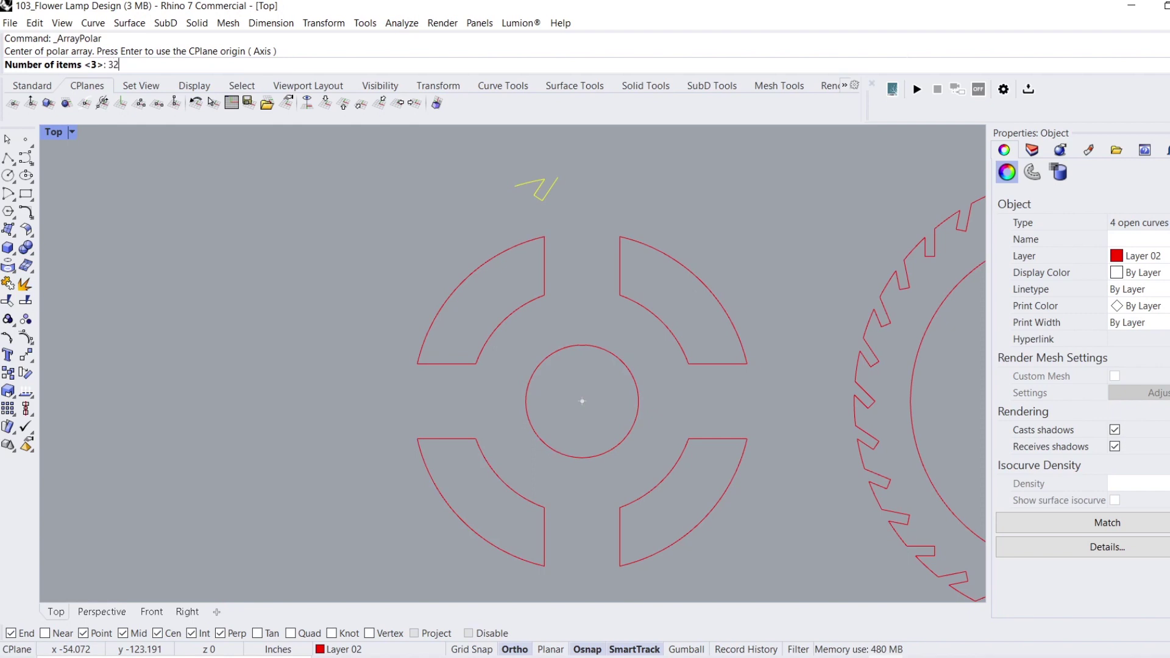
key("Return")
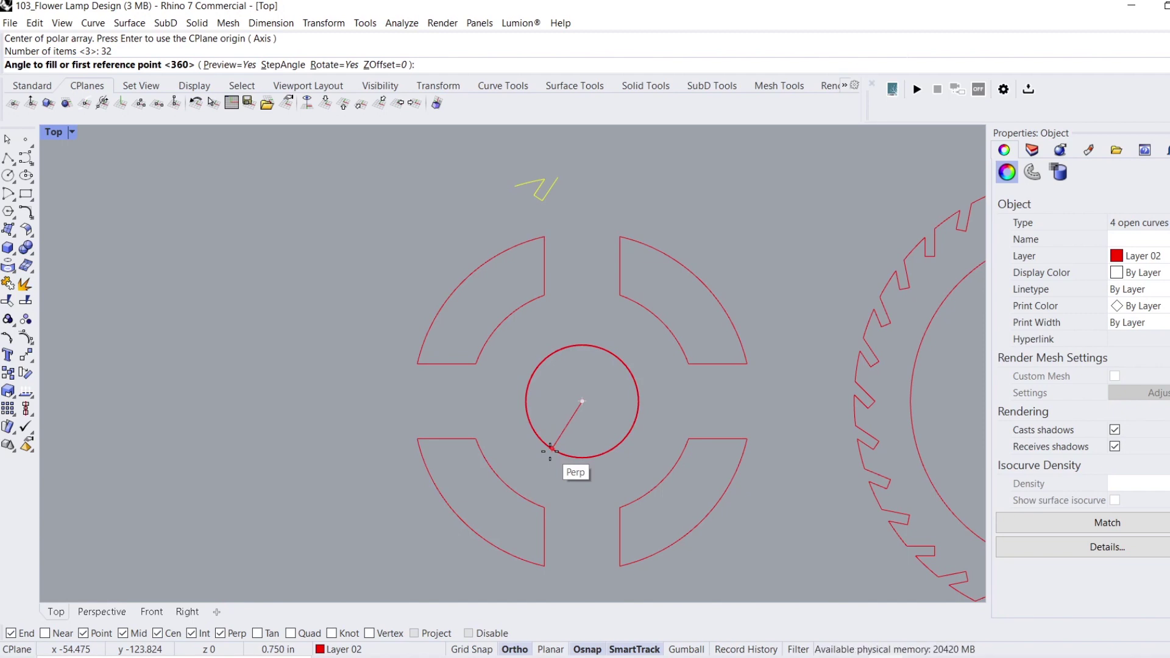
key("Return")
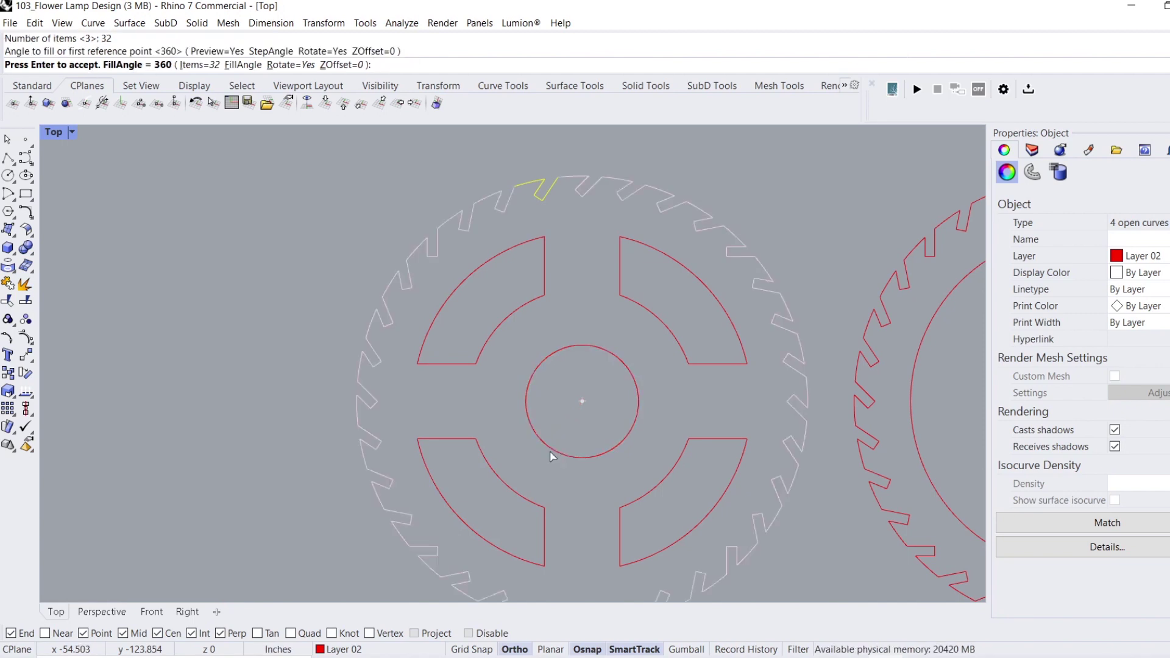
key("Return")
- Delete the right gear's toothed outline and join the left gear's curves into closed outlines
scroll(276, 188, "down", 1)
scroll(276, 188, "down", 1)
key("Escape")
left_click(696, 230)
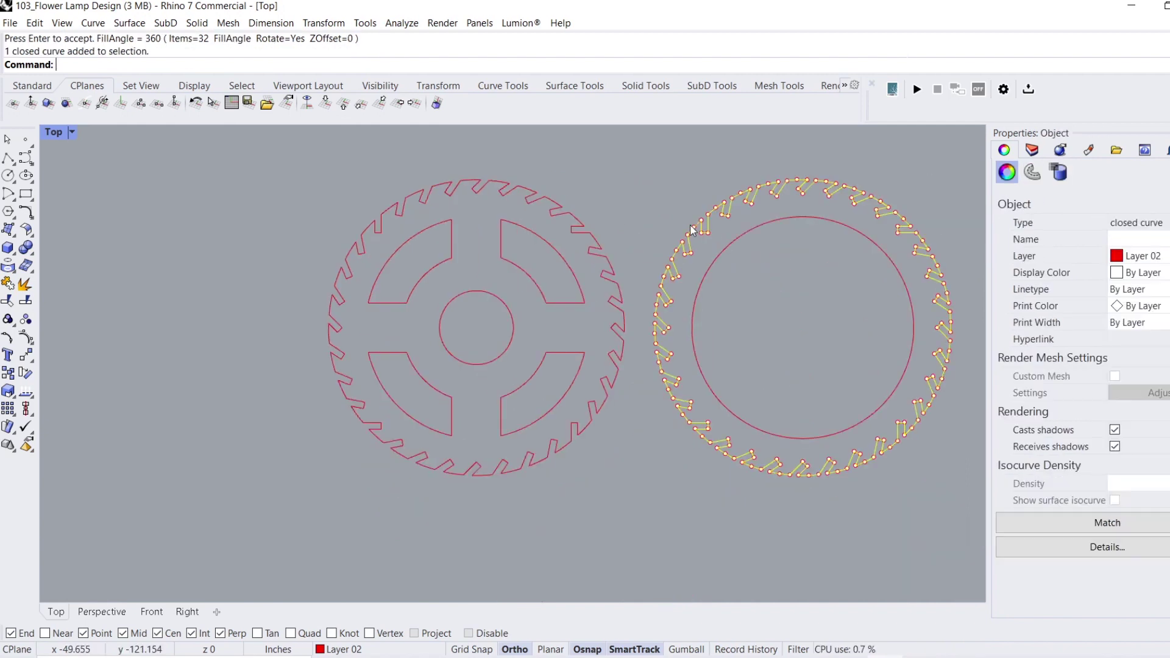
key("Delete")
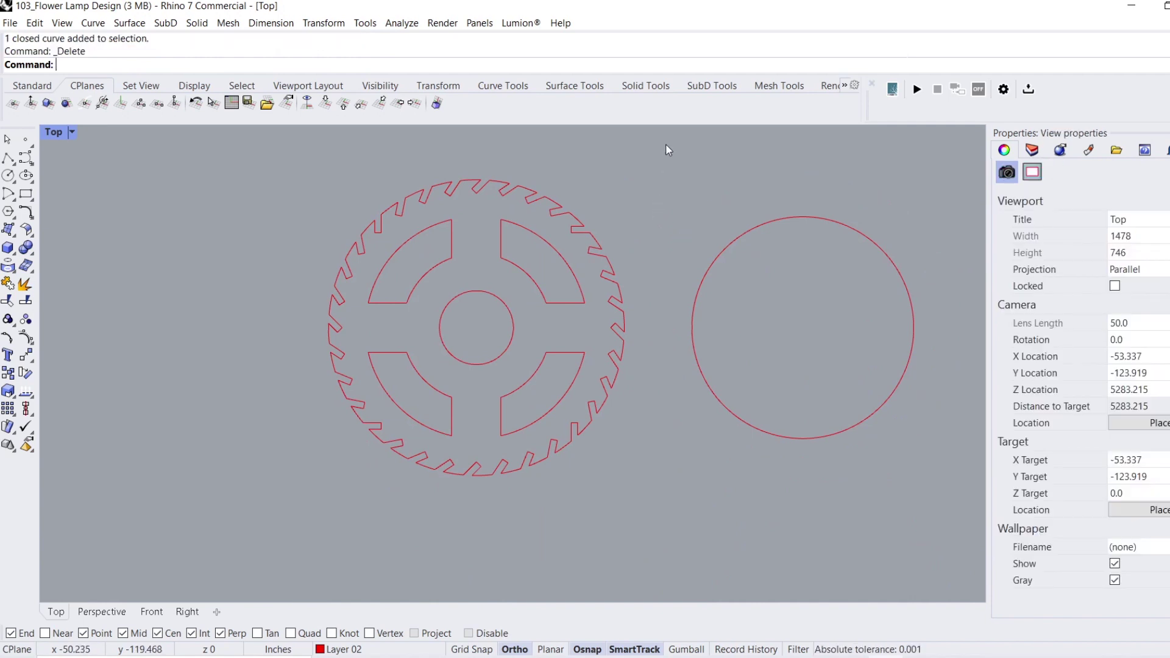
left_click_drag(340, 435, 247, 510)
key("Return")
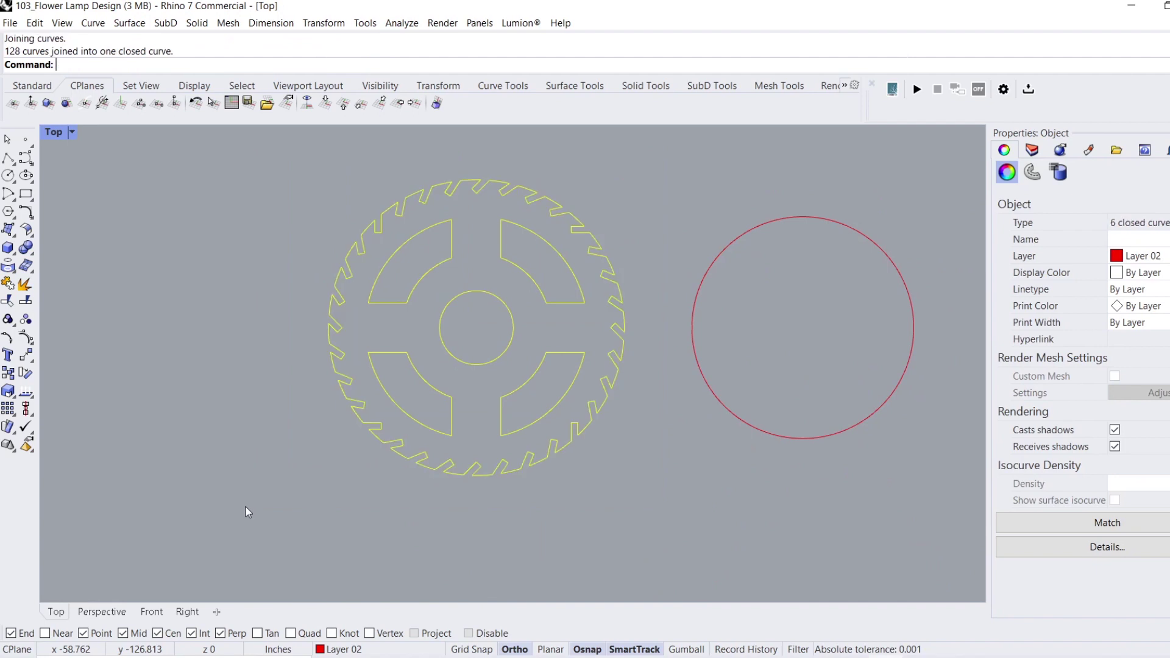
- Draw a new polyline beside the side panel: a horizontal segment, then a 3-inch vertical side
left_click(245, 505)
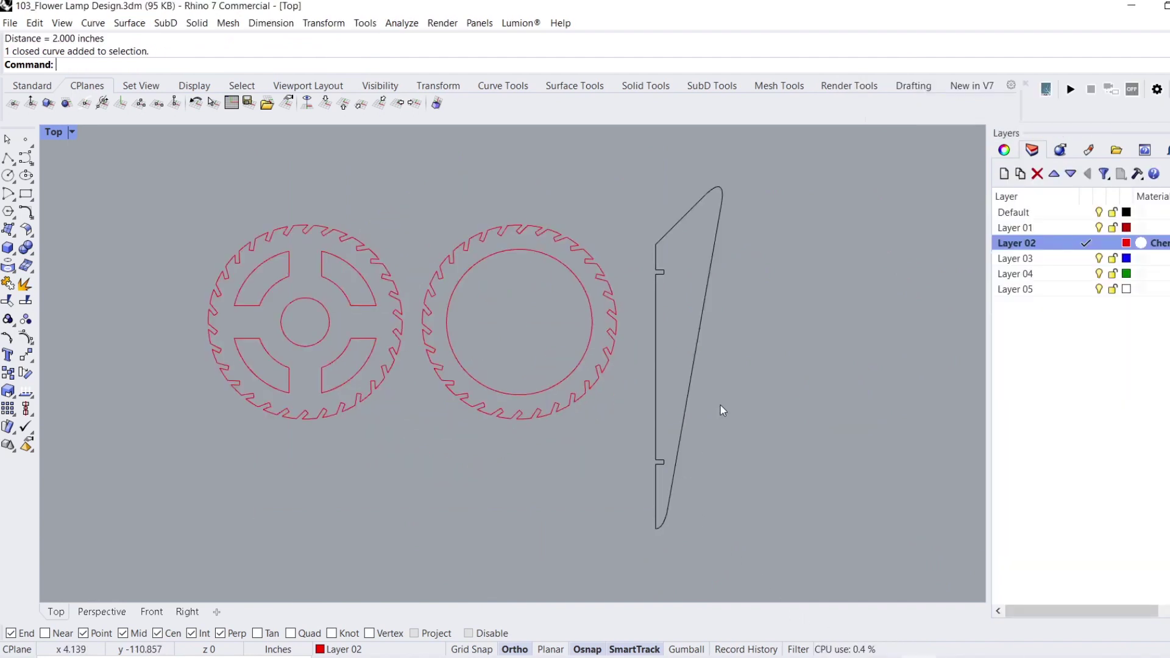
mouse_move(779, 379)
right_mouse_down()
mouse_move(669, 339)
mouse_move(514, 308)
right_mouse_up()
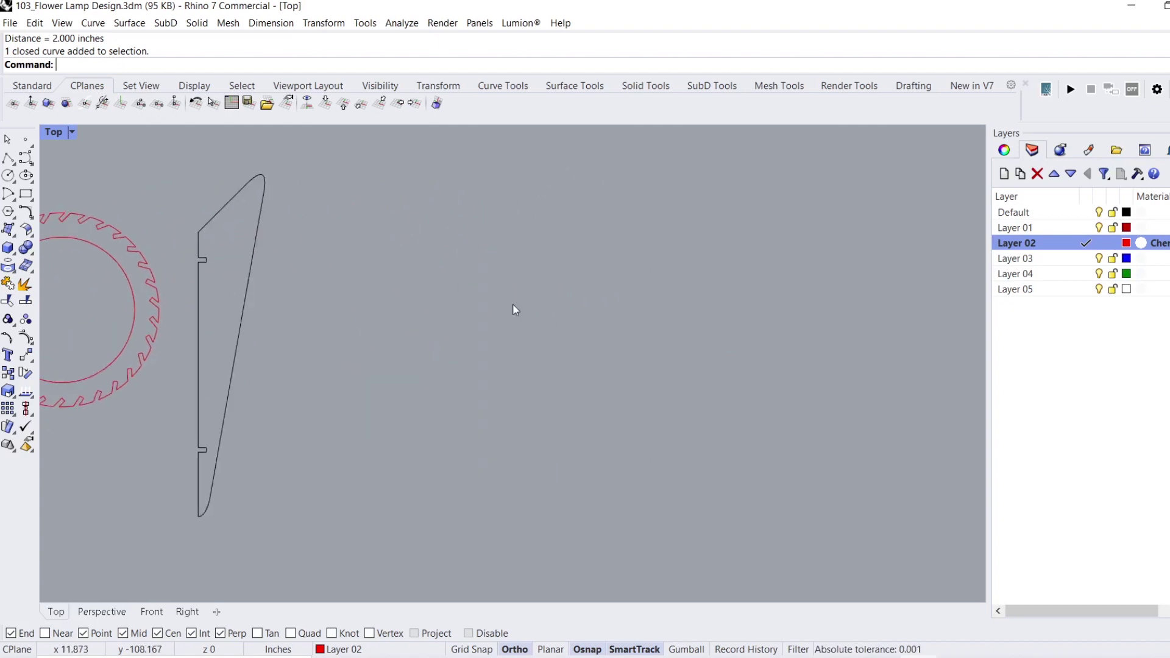
right_click_drag(426, 337, 687, 284)
key("Return")
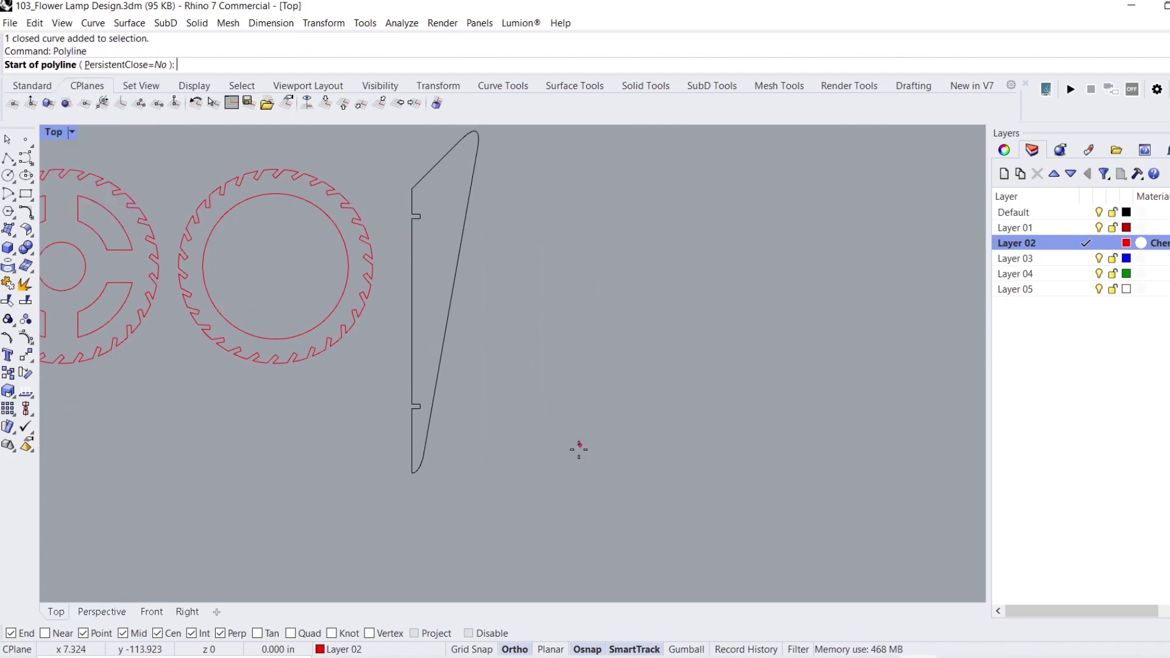
left_click(577, 474)
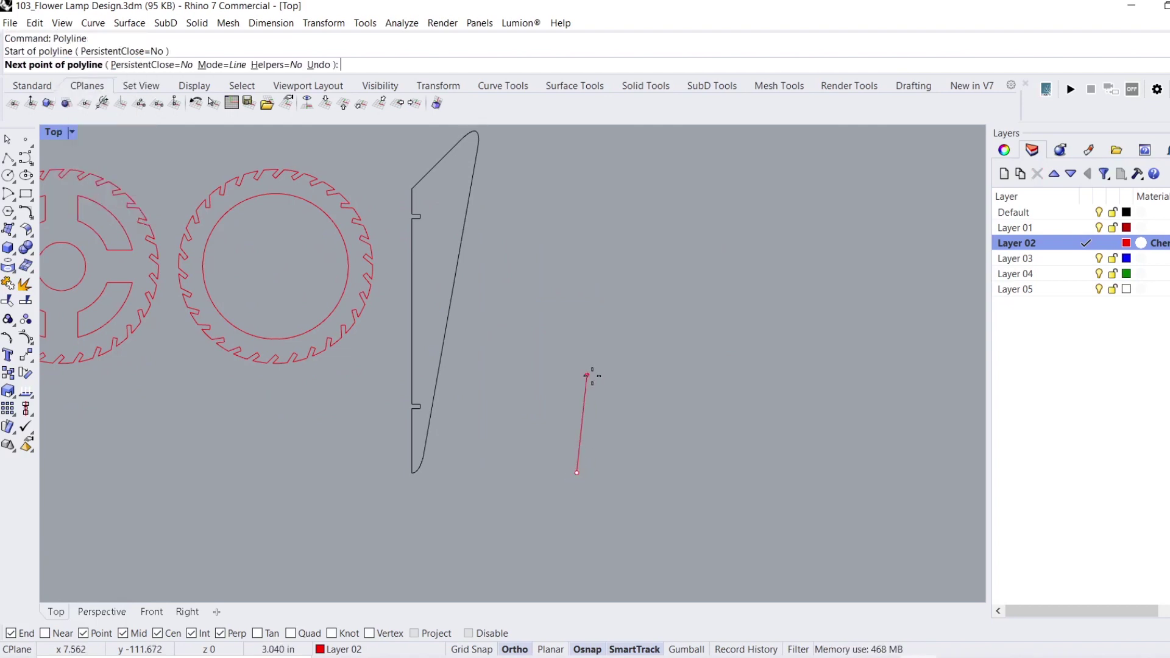
left_click(709, 473)
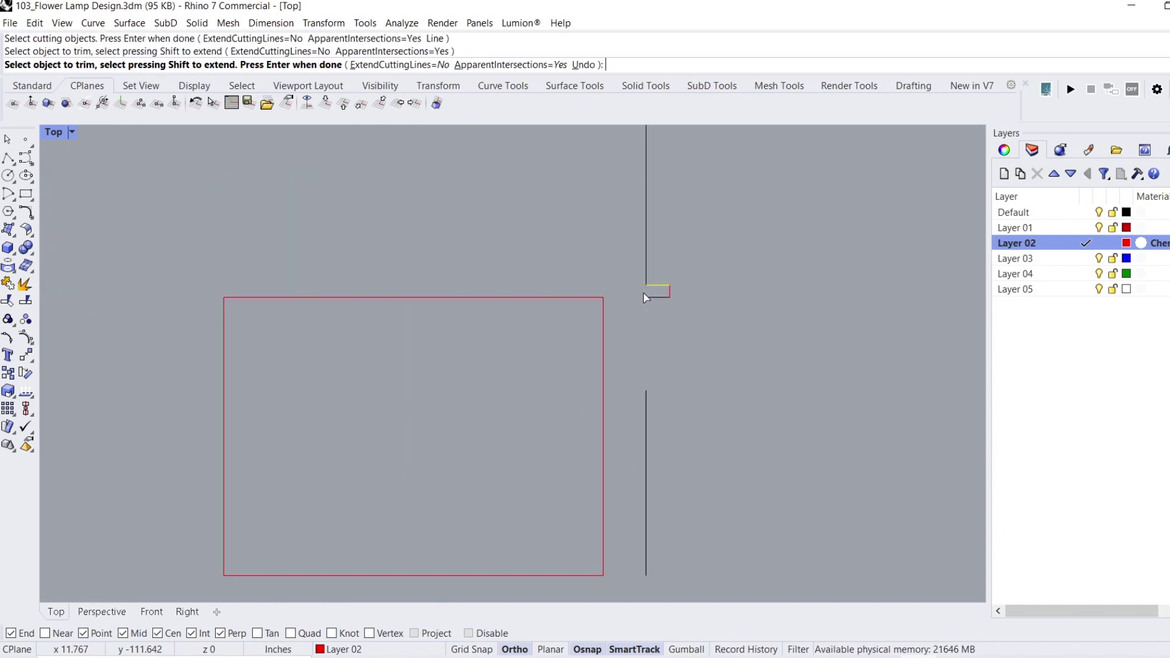
key("Return")
- Extend the lower edge line up to the notch boundary
type("Extend")
key("Return")
left_click(661, 297)
key("Return")
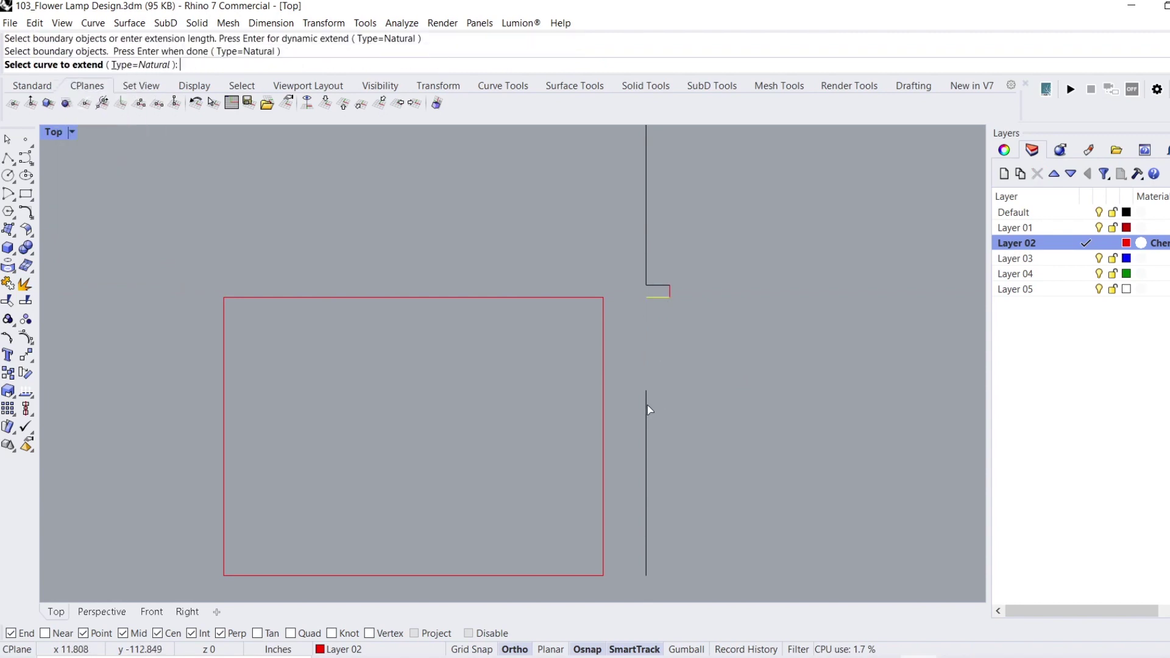
left_click(647, 404)
scroll(647, 405, "down", 5)
key("Return")
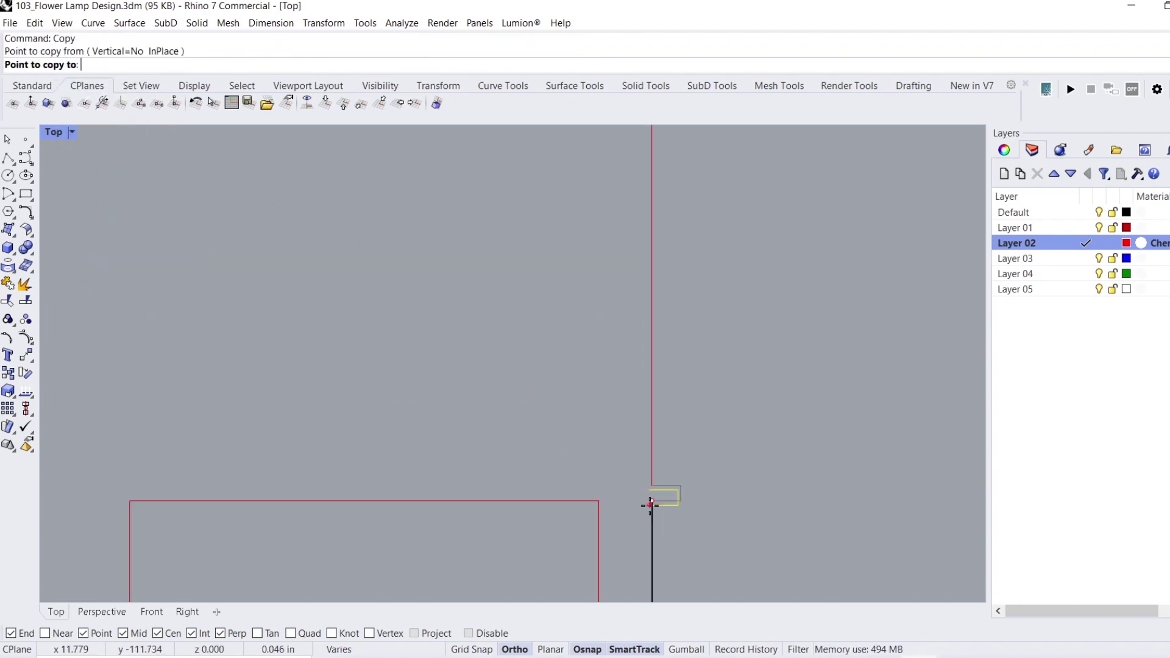
- Copy the notch 4 inches higher along the edge
scroll(635, 295, "down", 3)
right_click_drag(648, 209, 644, 325)
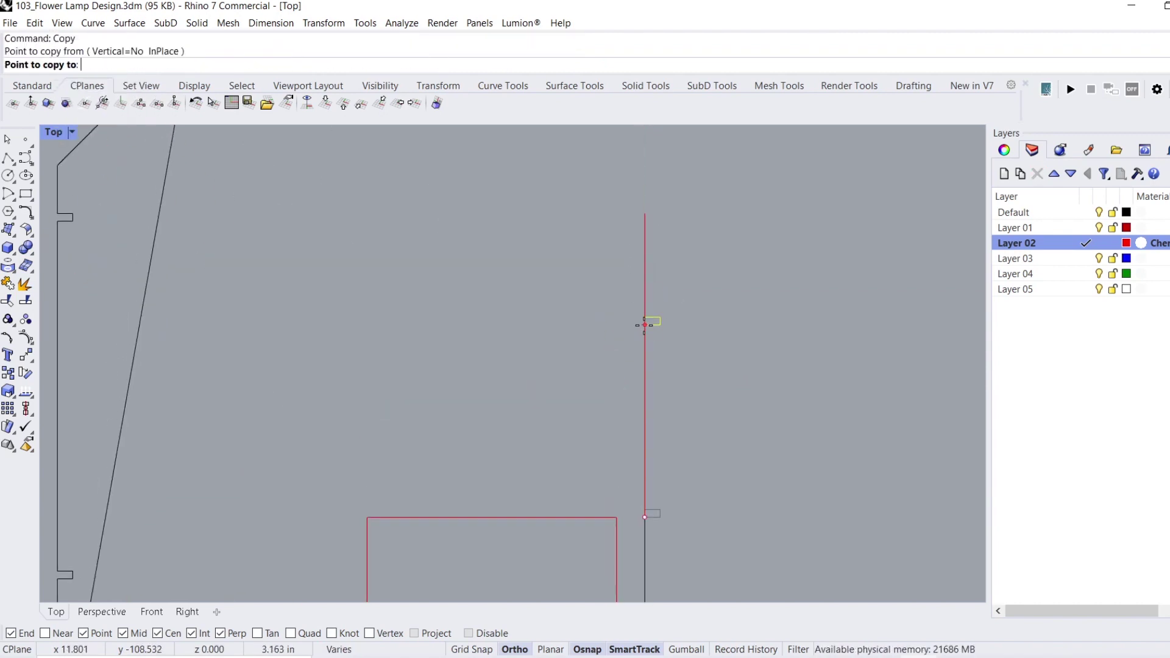
key("Return")
left_click(644, 245)
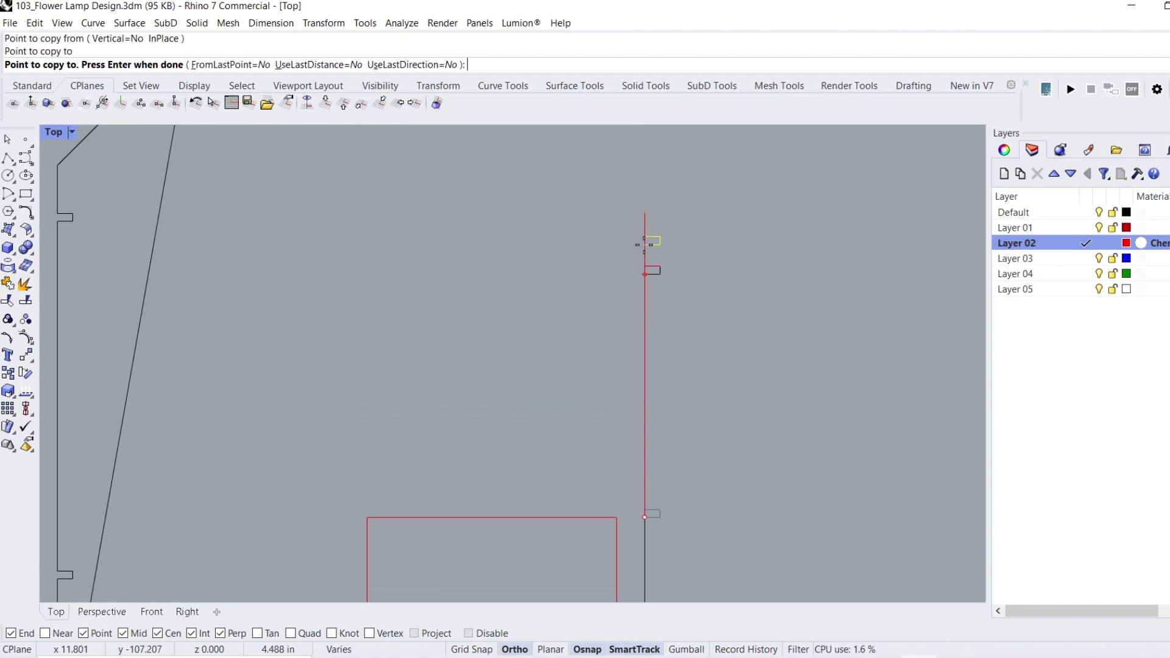
key("Return")
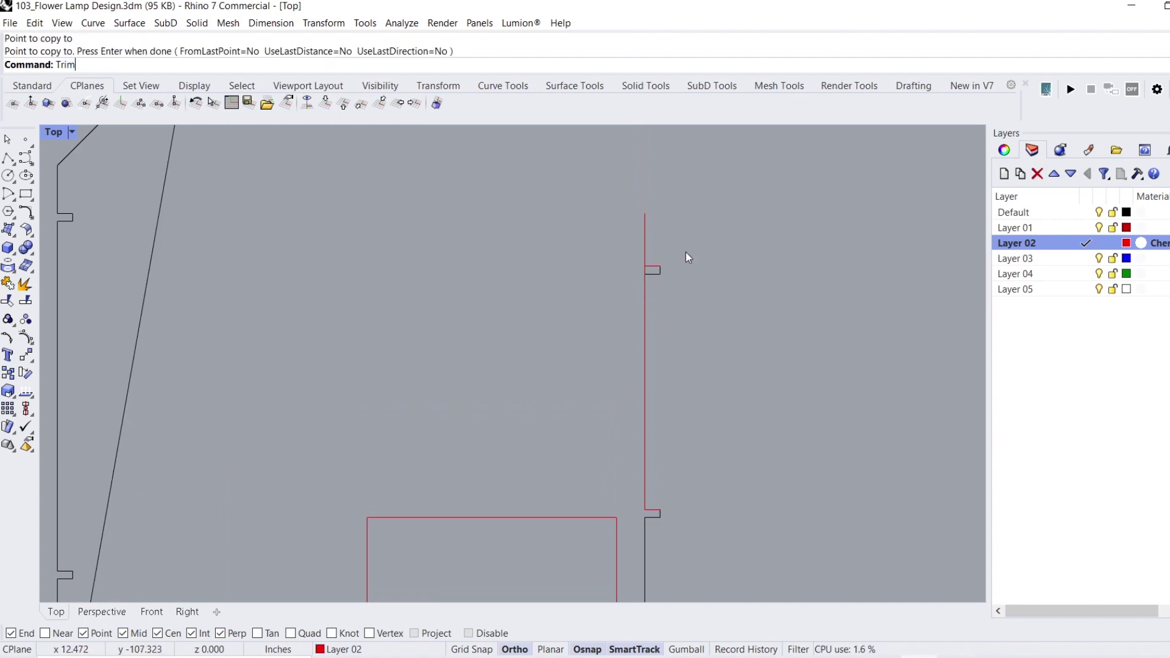
- Trim the edge line inside the new notch
key("Return")
left_click(651, 269)
key("Return")
left_click(645, 271)
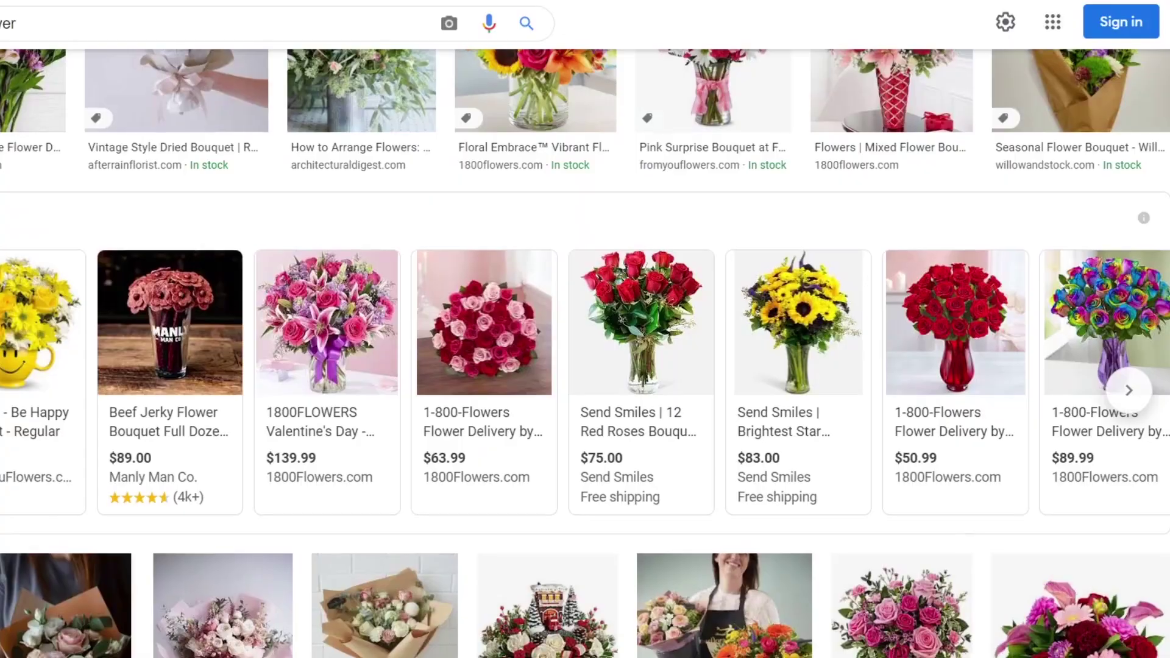
- Preview the hand-held, pink wrapped, Casablanca and bright mixed bouquet photos
scroll(125, 351, "down", 4)
left_click(127, 349)
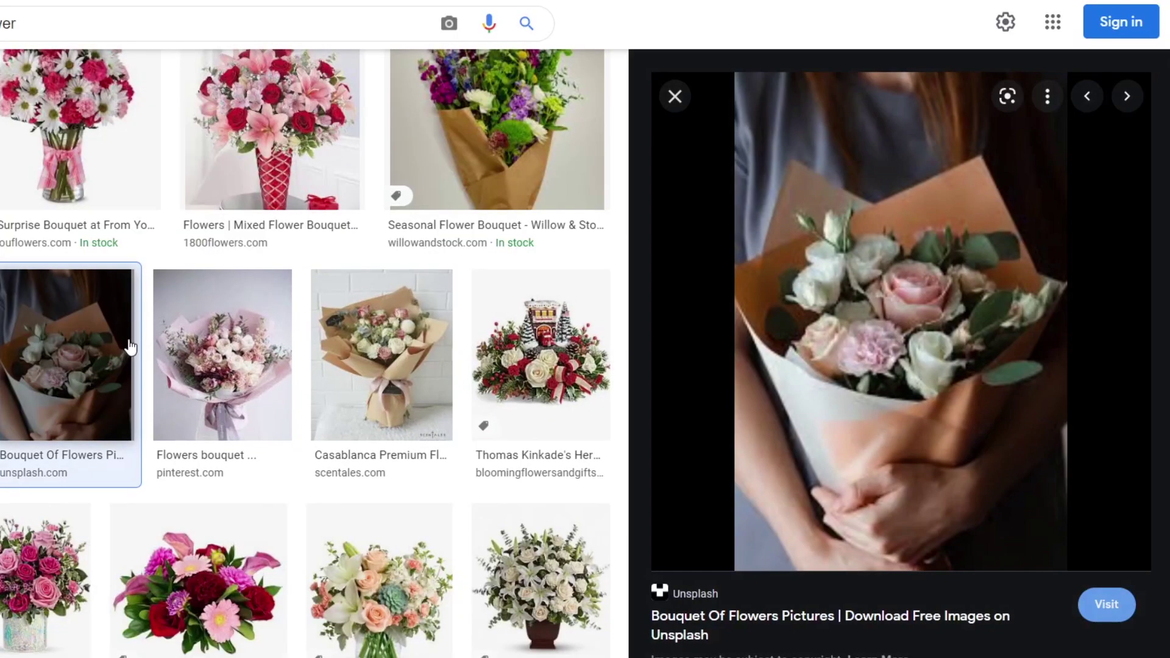
left_click(195, 363)
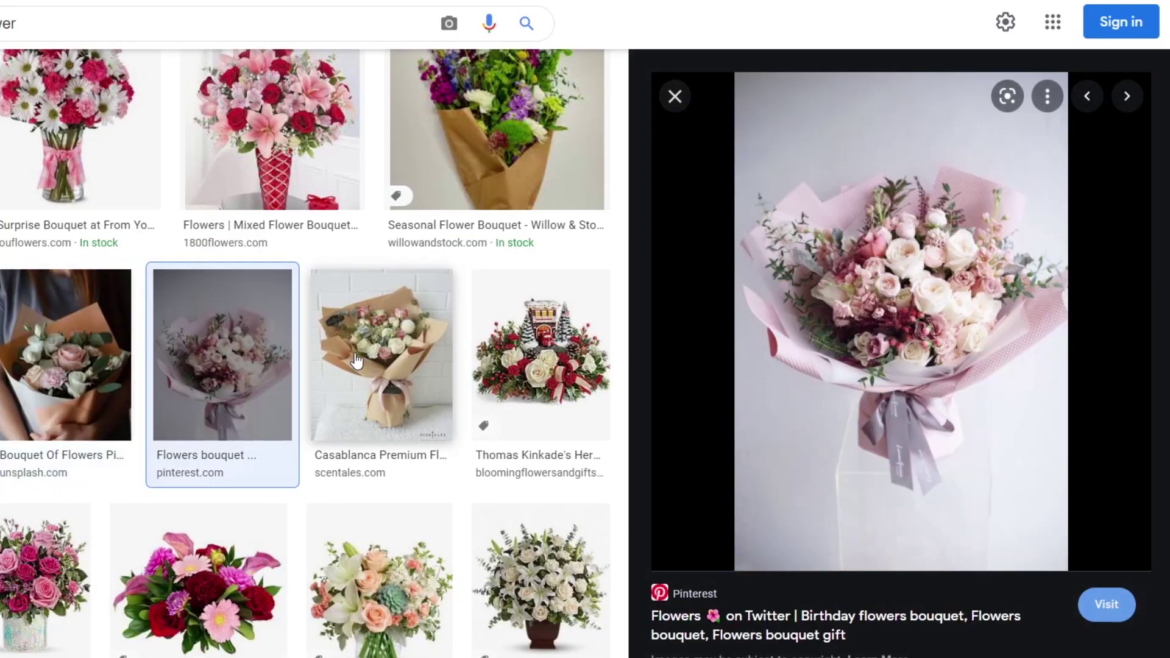
left_click(376, 357)
scroll(328, 329, "down", 5)
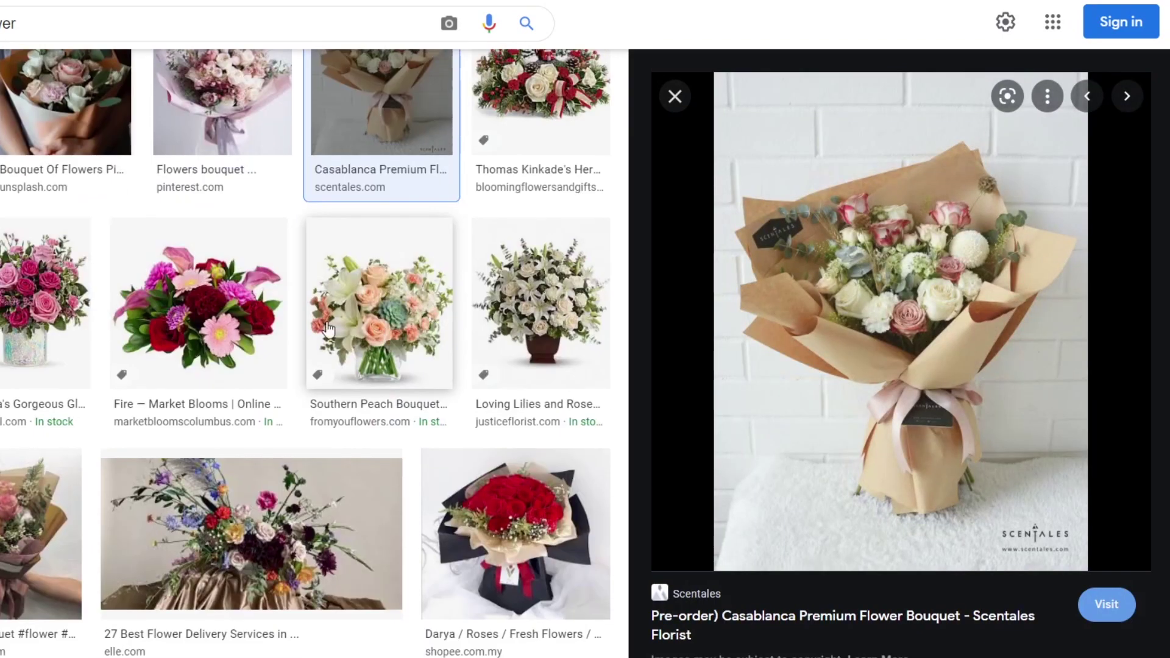
left_click(178, 335)
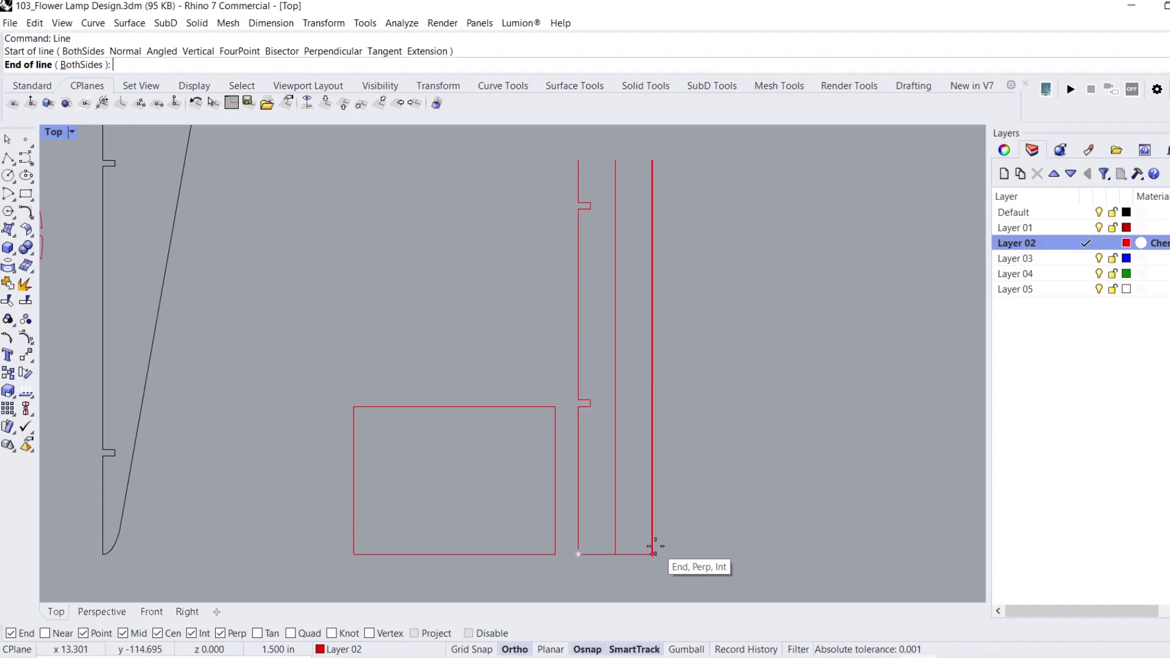
- Finish the strip's bottom line and copy it 1 inch upward
left_click(641, 555)
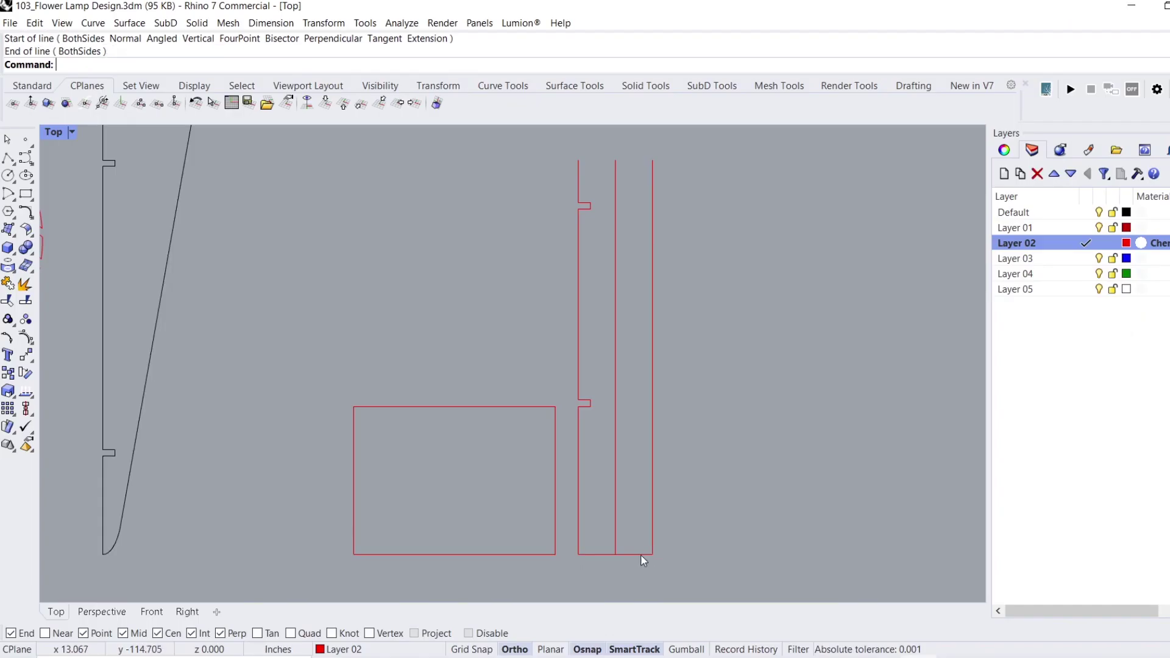
left_click(637, 555)
key("Return")
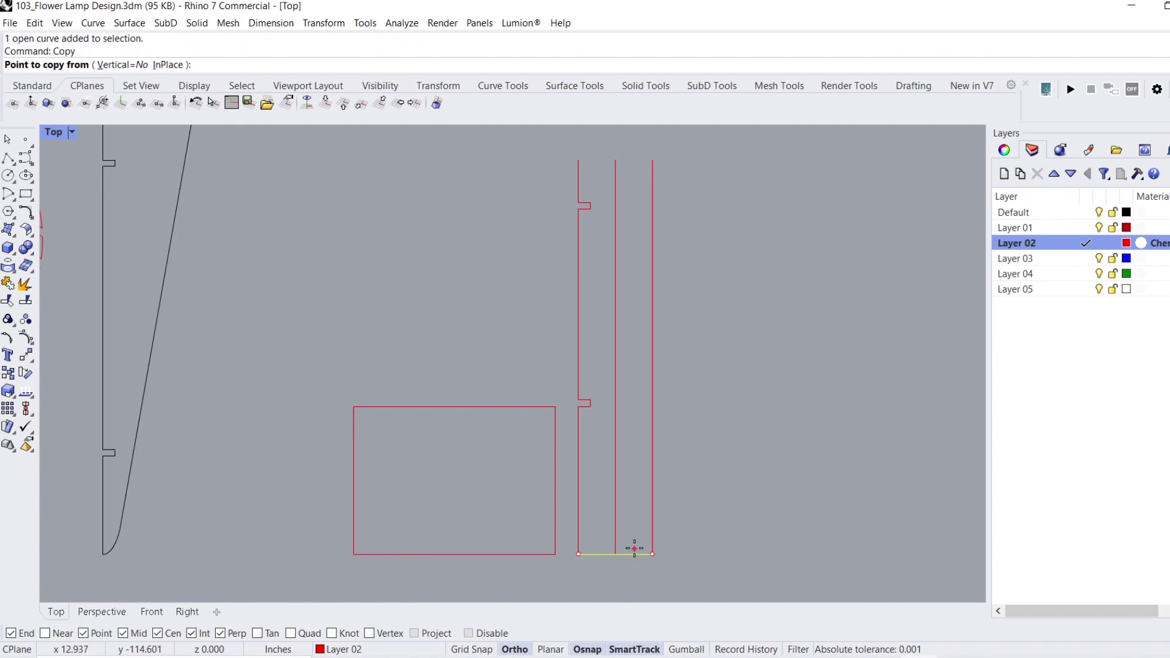
left_click(651, 552)
type("1")
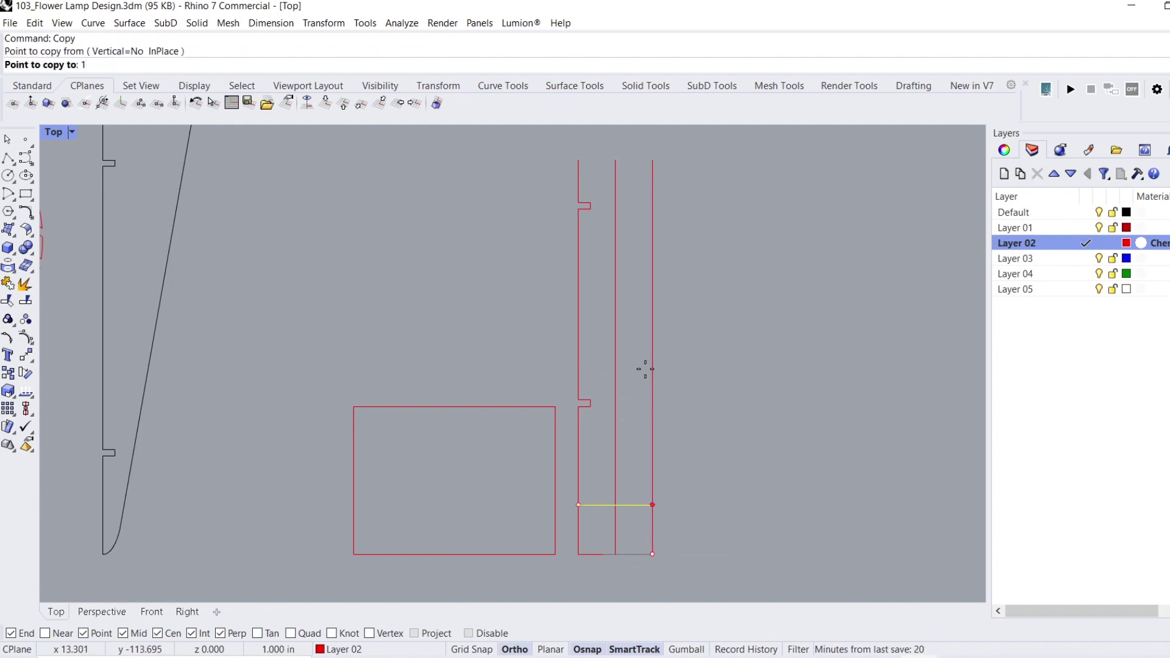
key("Return")
- Copy the line repeatedly at 1-inch steps up to the top of the strip
key("Return")
left_click(634, 509)
type("C")
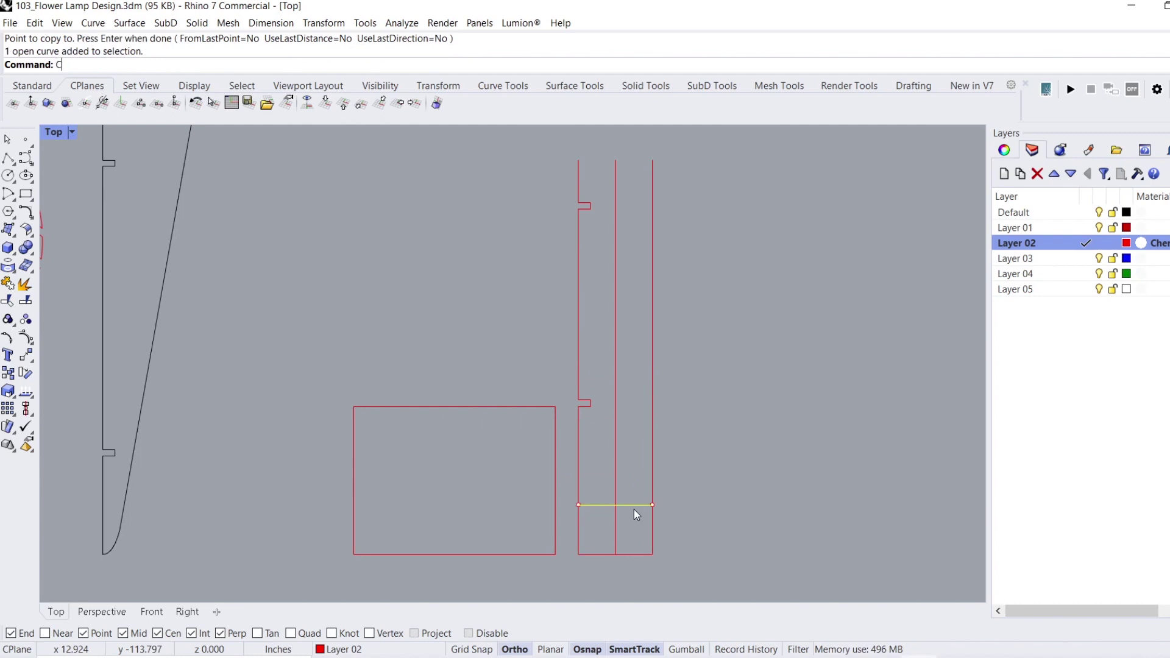
type("opy")
key("Return")
left_click(652, 505)
left_click(652, 406)
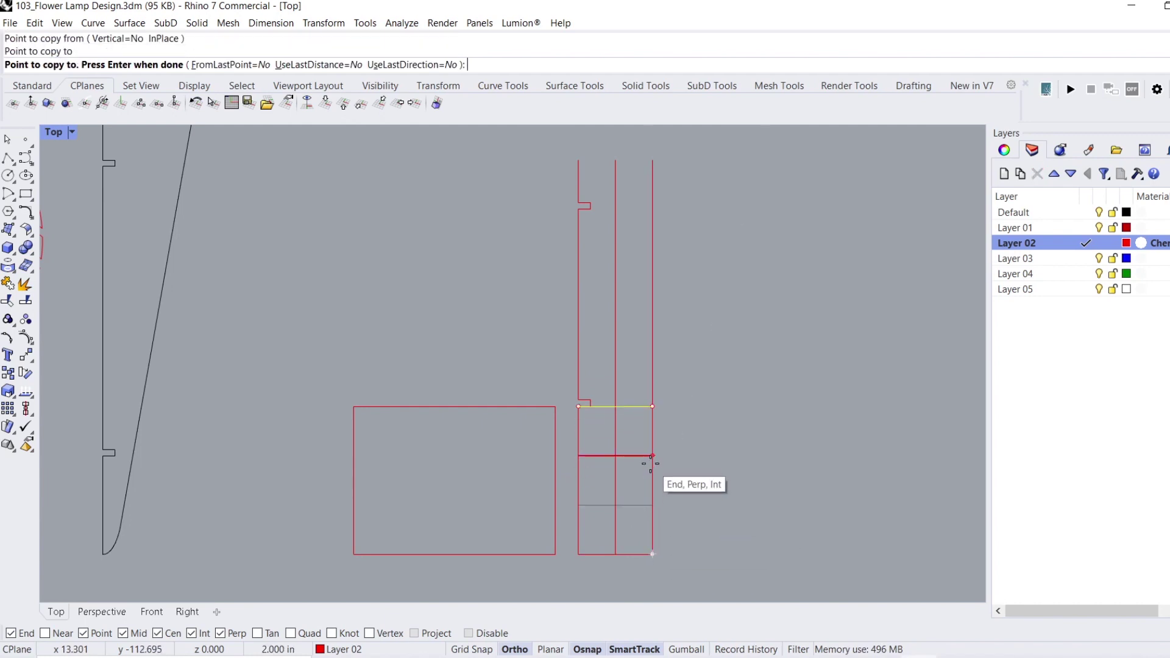
left_click(652, 455)
left_click(652, 407)
left_click(652, 357)
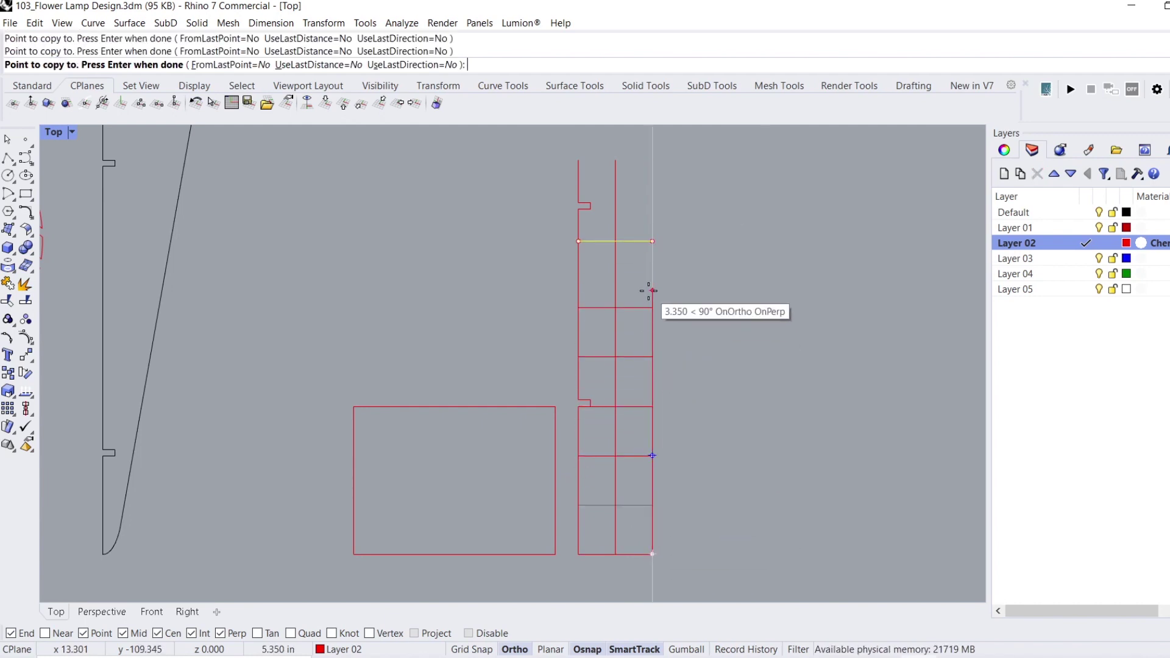
left_click(652, 259)
left_click(652, 210)
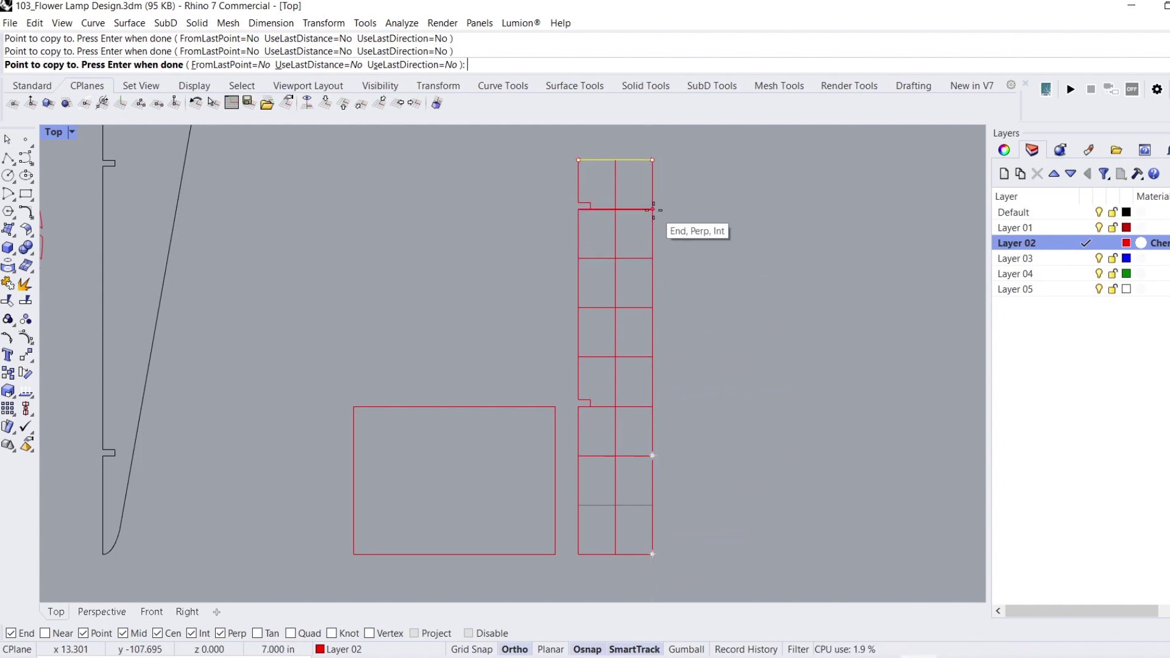
key("Return")
- Start an interpolated curve from the strip's bottom edge through grid intersections
left_click(28, 159)
left_click(64, 163)
scroll(598, 548, "up", 4)
left_click(604, 566)
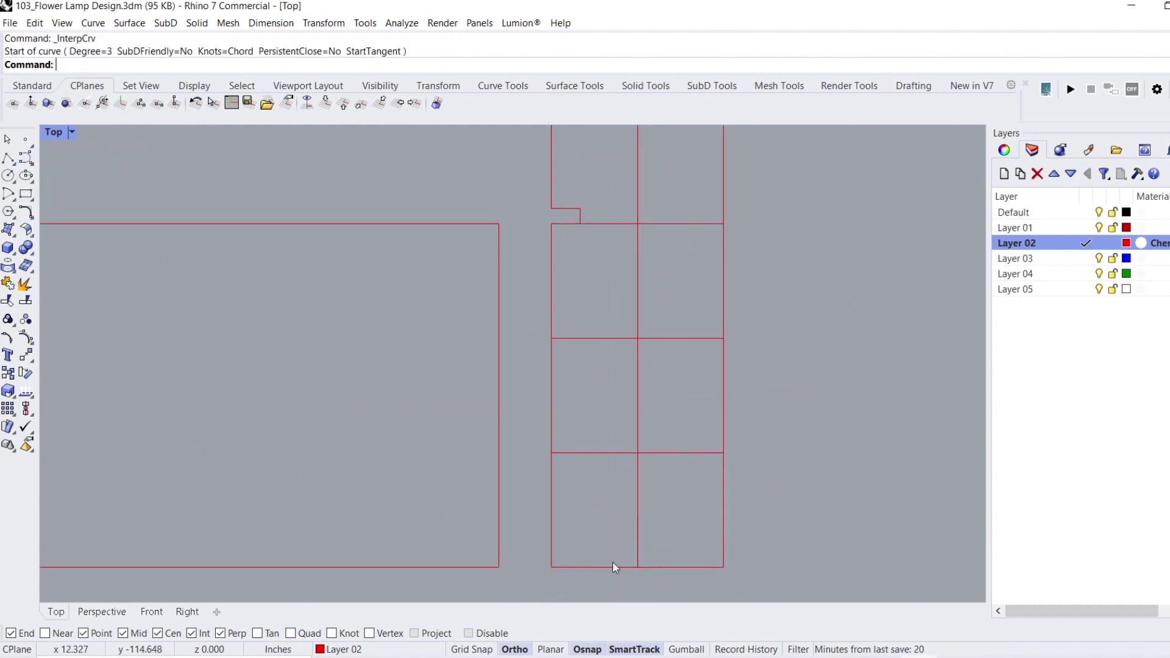
scroll(609, 565, "down", 3)
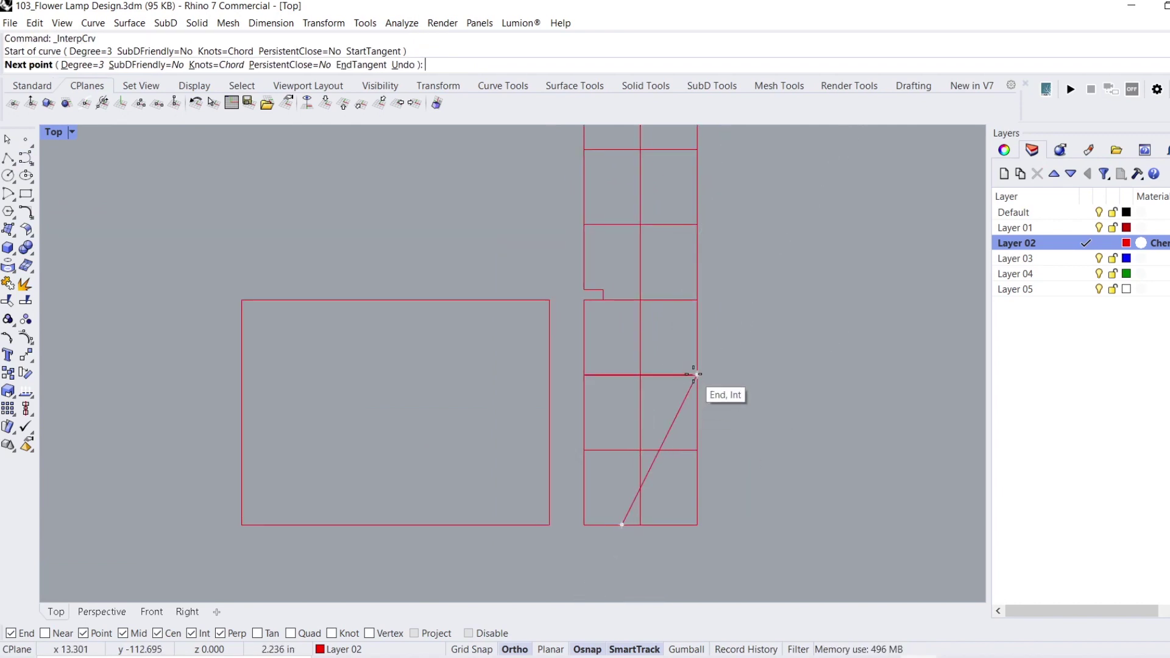
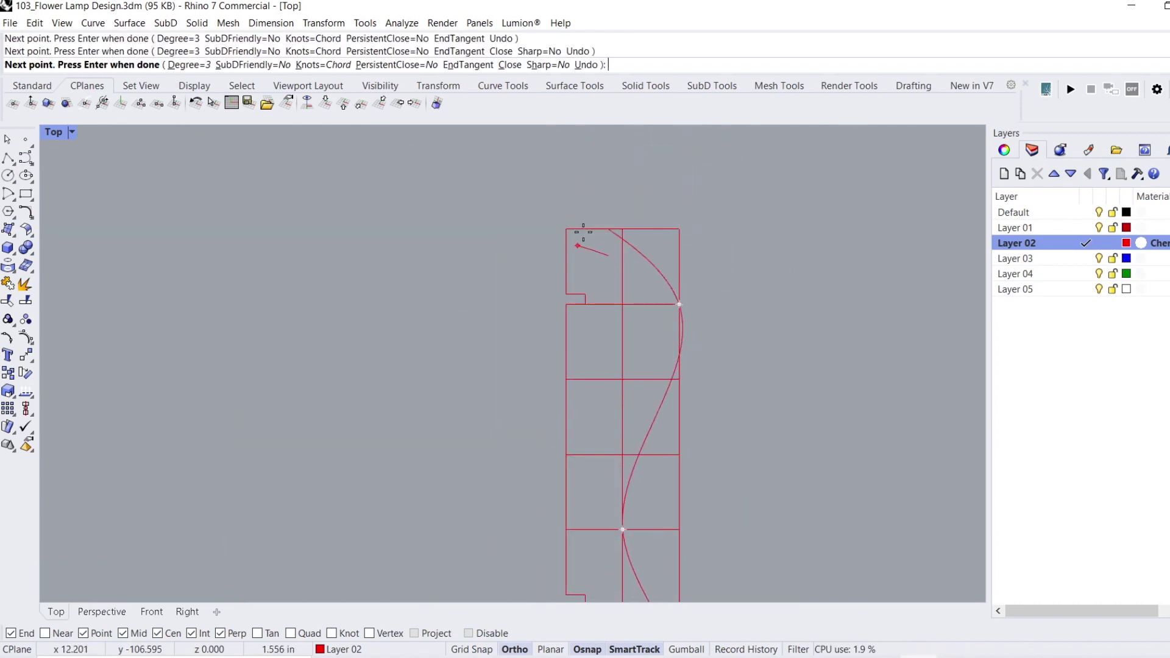
- Finish the second wavy curve by ending it at the top-right and top-left grid corners
left_click(679, 230)
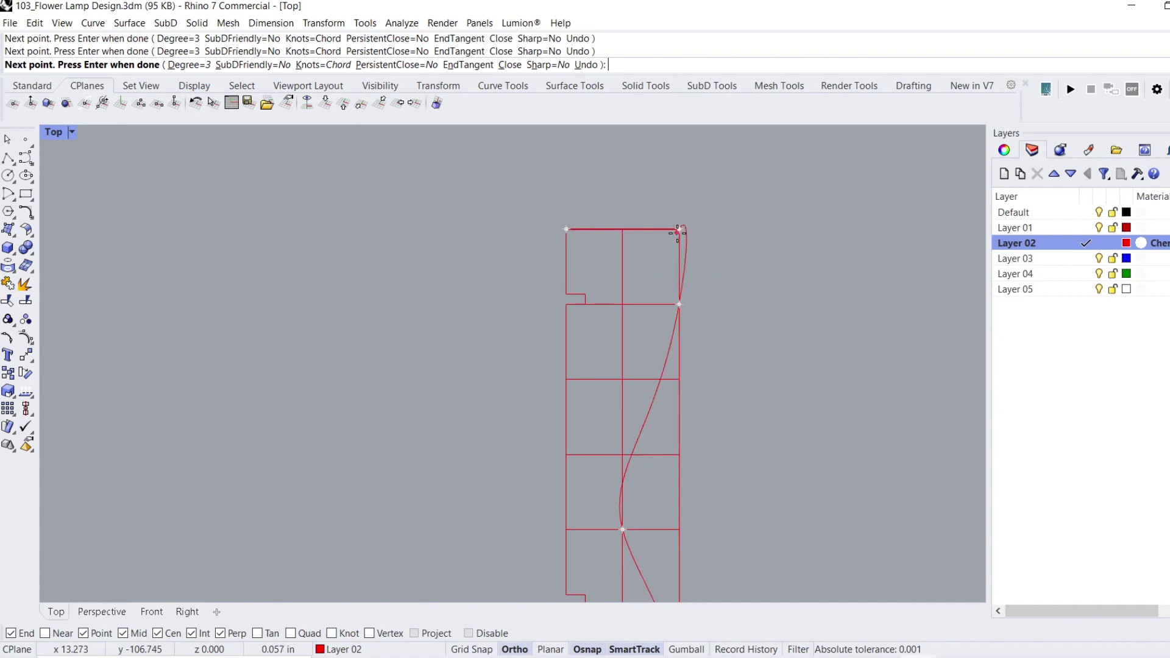
left_click(559, 290)
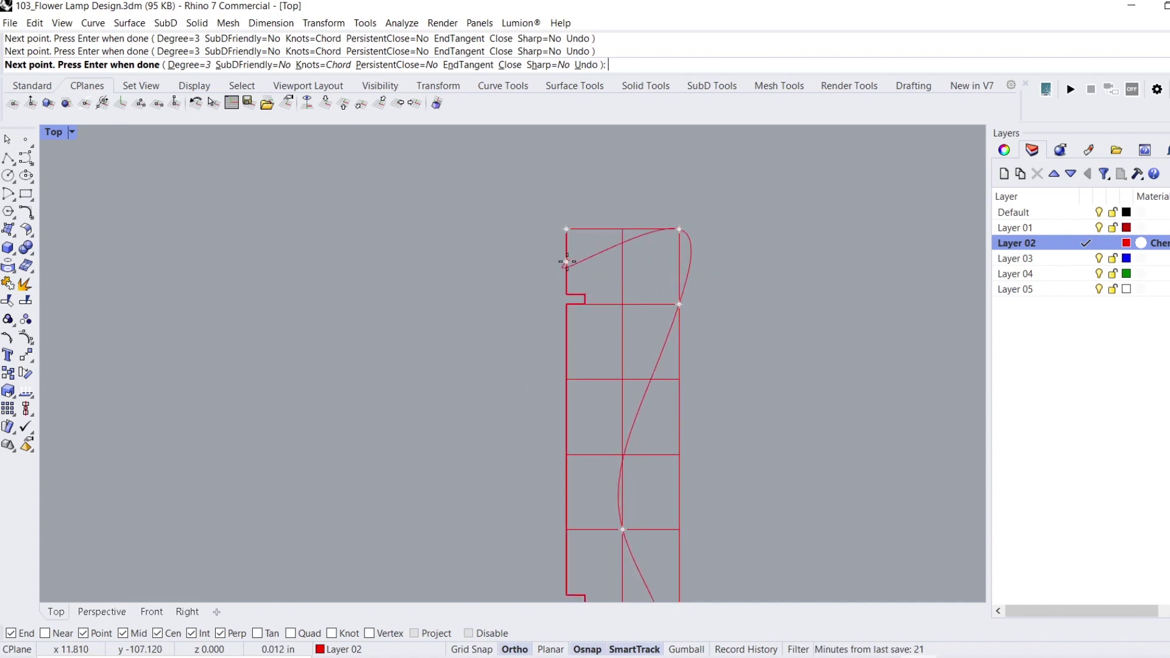
key("Return")
scroll(576, 394, "down", 3)
- Copy the new wavy profile to the right of the grid
left_click(535, 230)
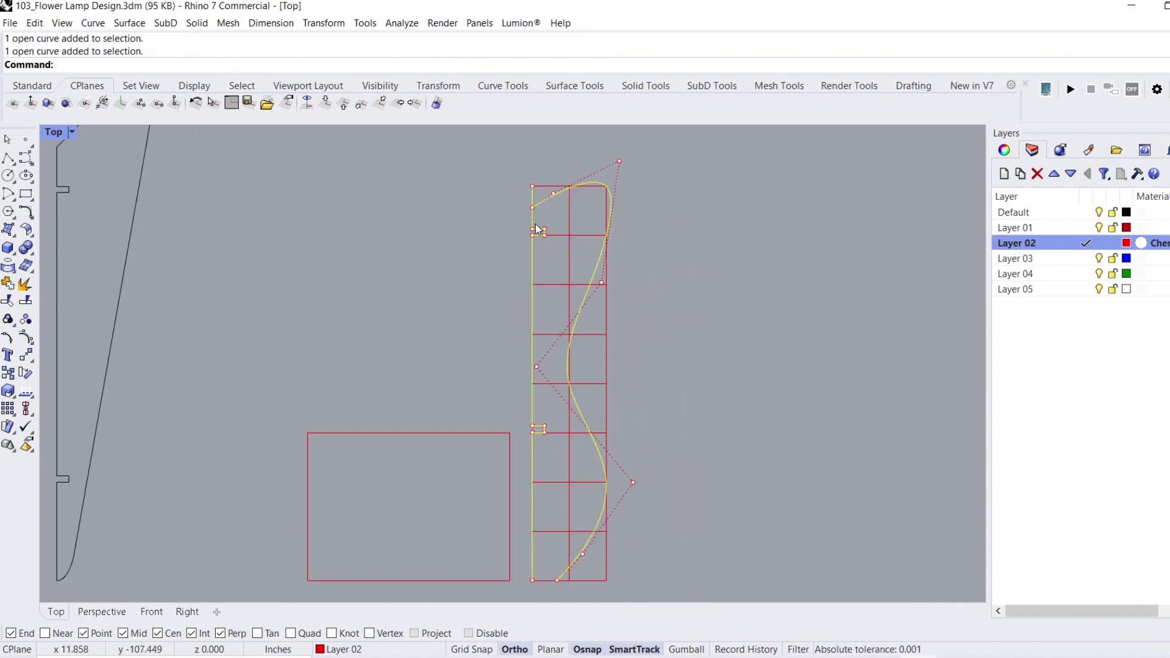
type("copy")
key("Return")
left_click(535, 229)
left_click(775, 230)
key("Return")
- Copy the profile curves beside the grid and move the copy to the left of it
right_click_drag(785, 232, 577, 232)
left_click_drag(735, 226, 484, 291)
scroll(484, 291, "down", 2)
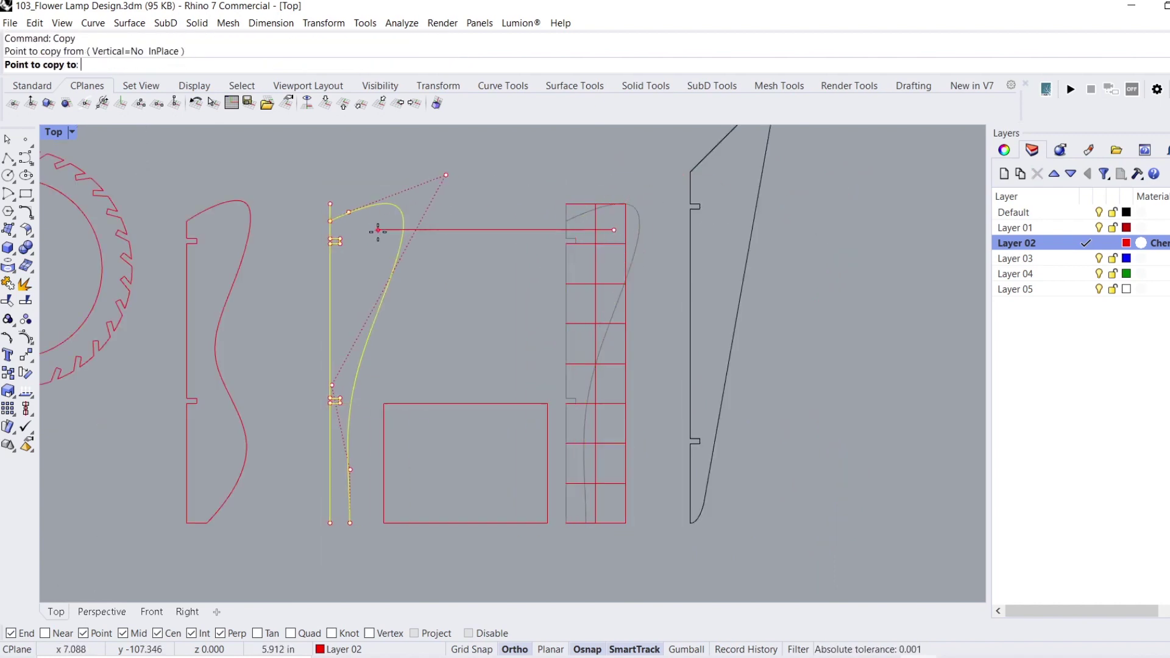
left_click_drag(381, 229, 316, 397)
key("Escape")
right_click_drag(340, 283, 557, 231)
- Trim away the extra curve portion and draw a line closing the profile's bottom
type("trim")
key("Return")
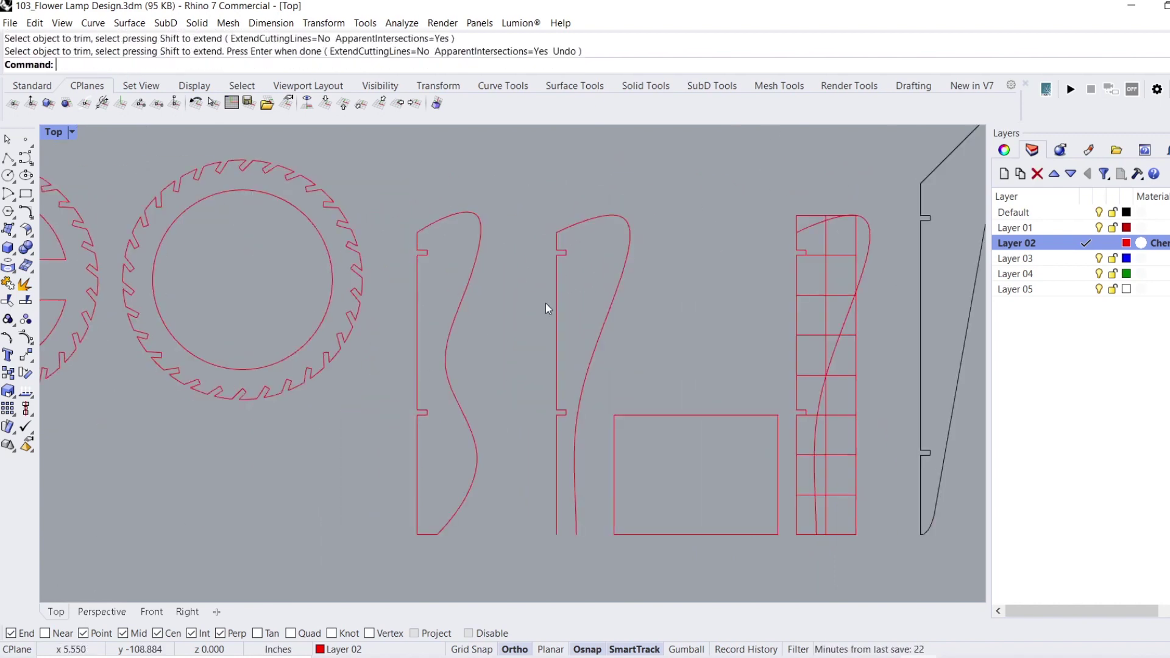
key("Escape")
type("line")
key("Return")
left_click(551, 457)
left_click(571, 457)
- Join the profile's three curves into one closed outline
left_click_drag(601, 496, 537, 372)
type("join")
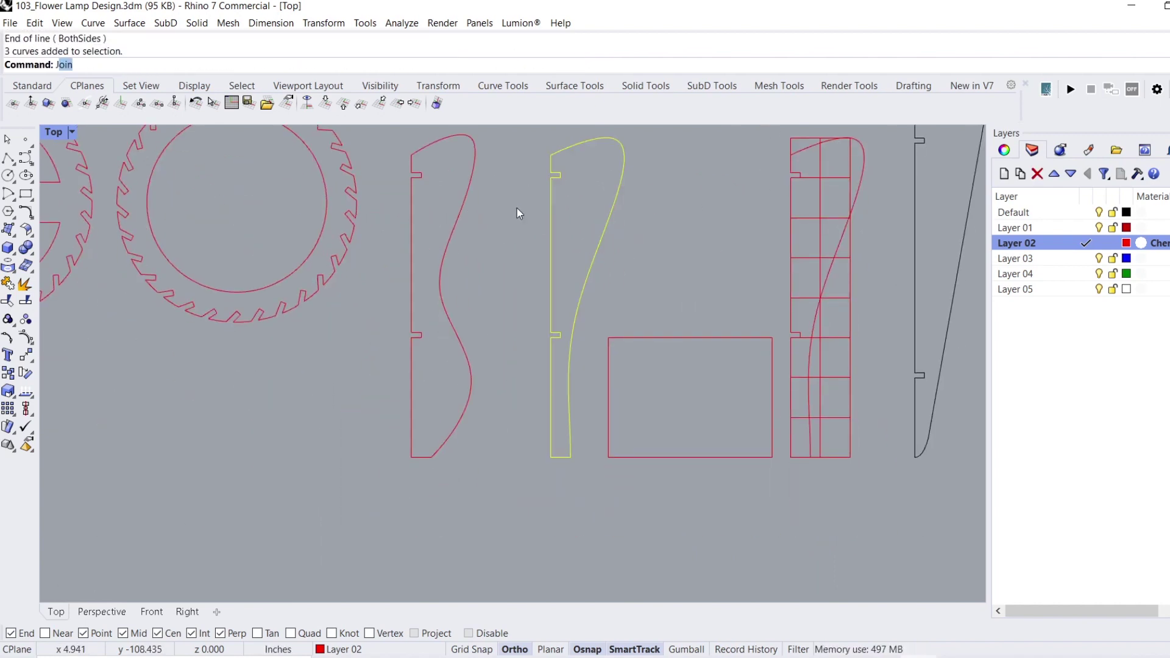
key("Return")
key("Escape")
scroll(665, 525, "down", 2)
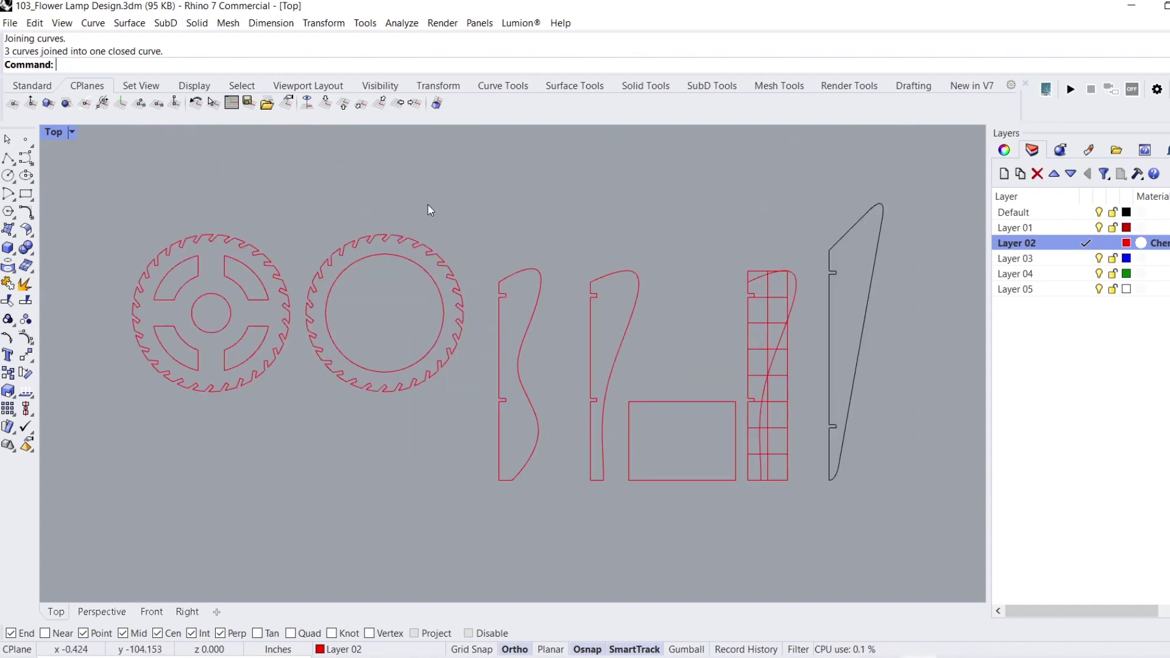
- Extrude both toothed ring outlines and both wavy profiles to 0.1325 thickness
left_click_drag(429, 209, 274, 363)
left_click_drag(656, 234, 458, 317)
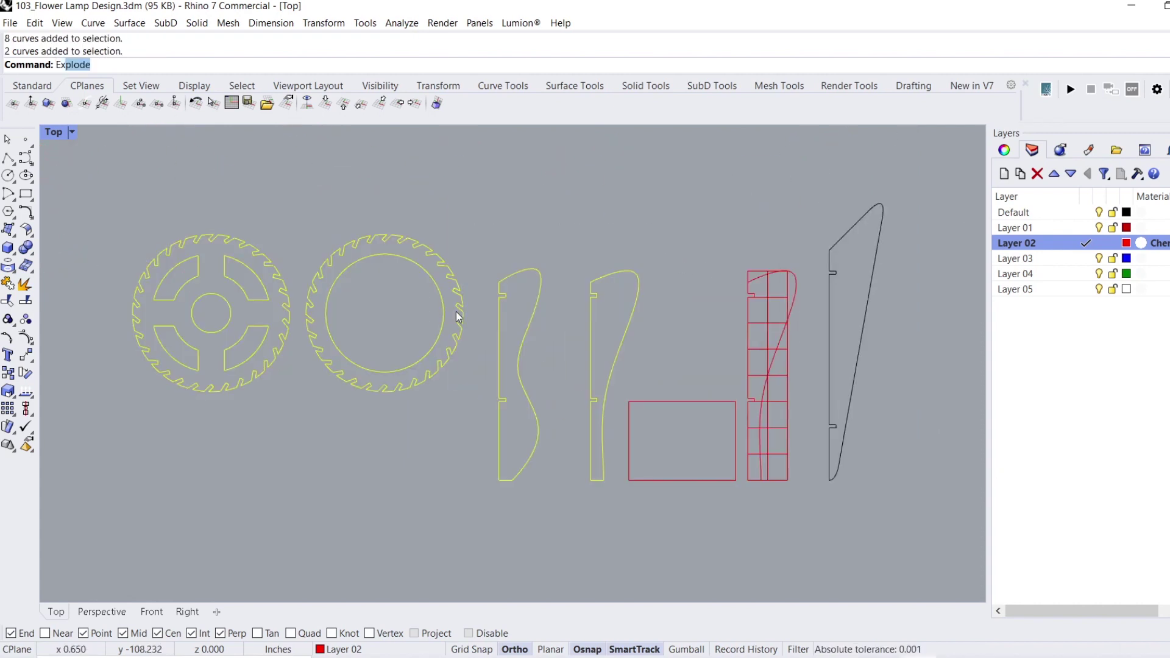
key("Return")
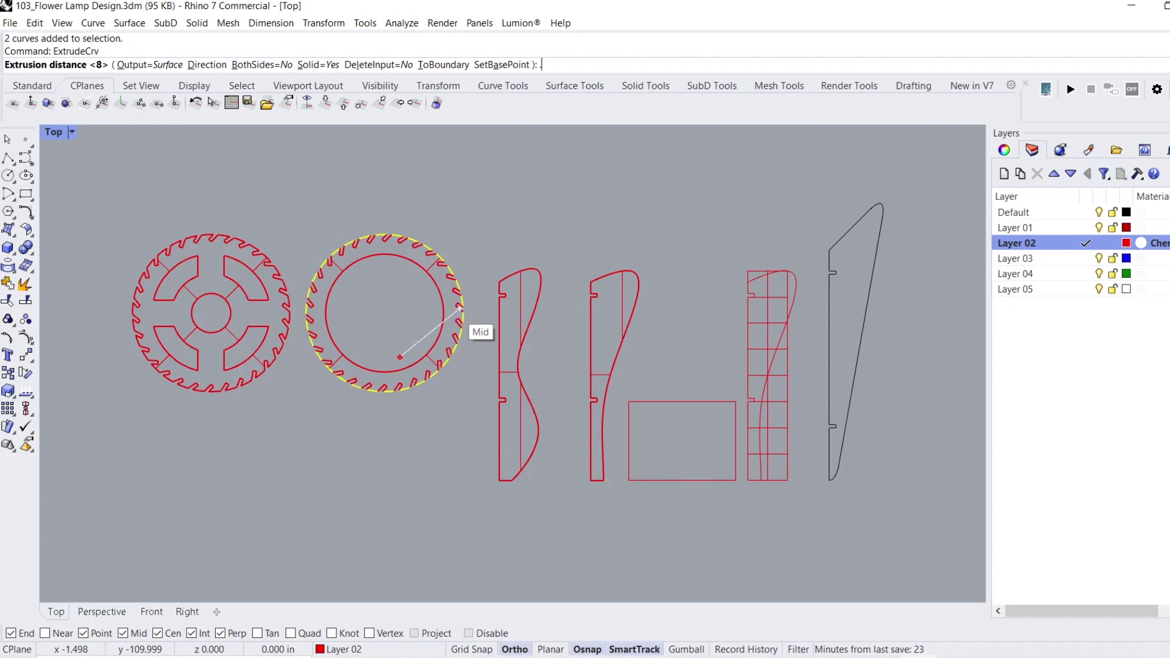
key("Return")
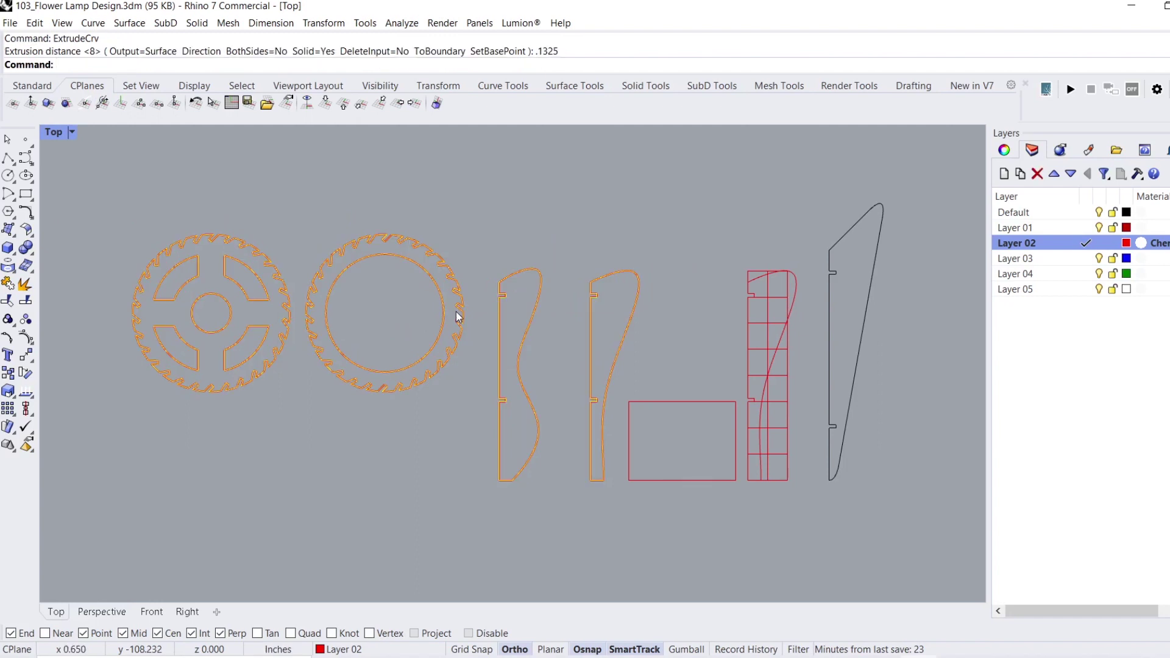
scroll(557, 361, "down", 2)
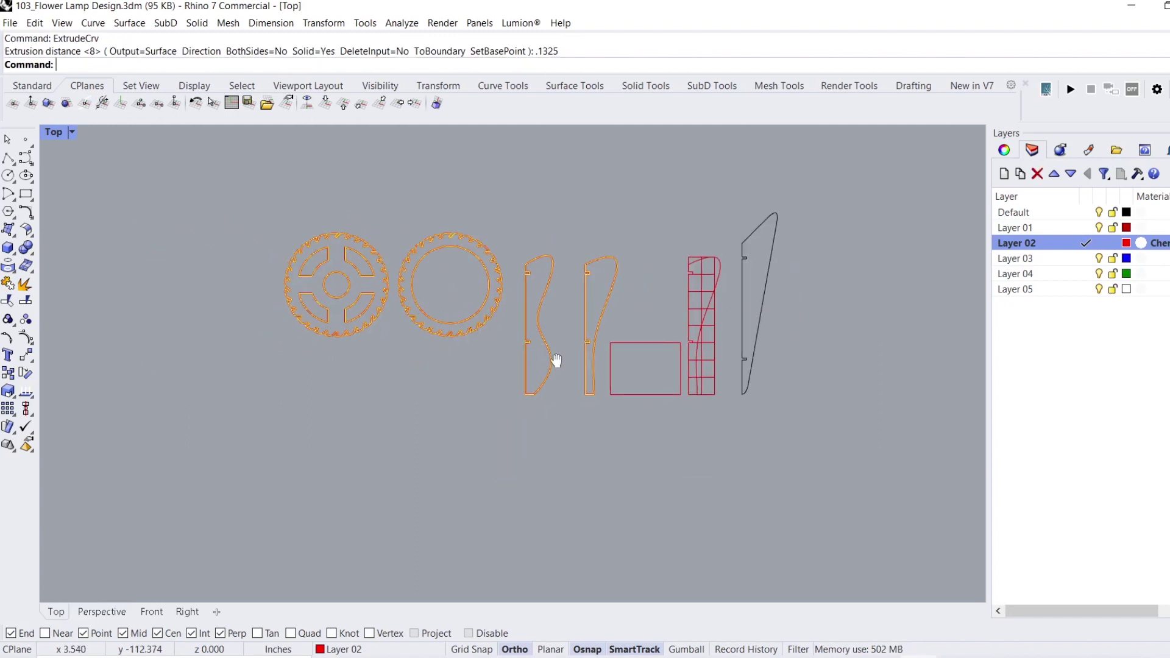
- Restore the four-view layout and maximize the Perspective view
double_click(67, 134)
double_click(544, 132)
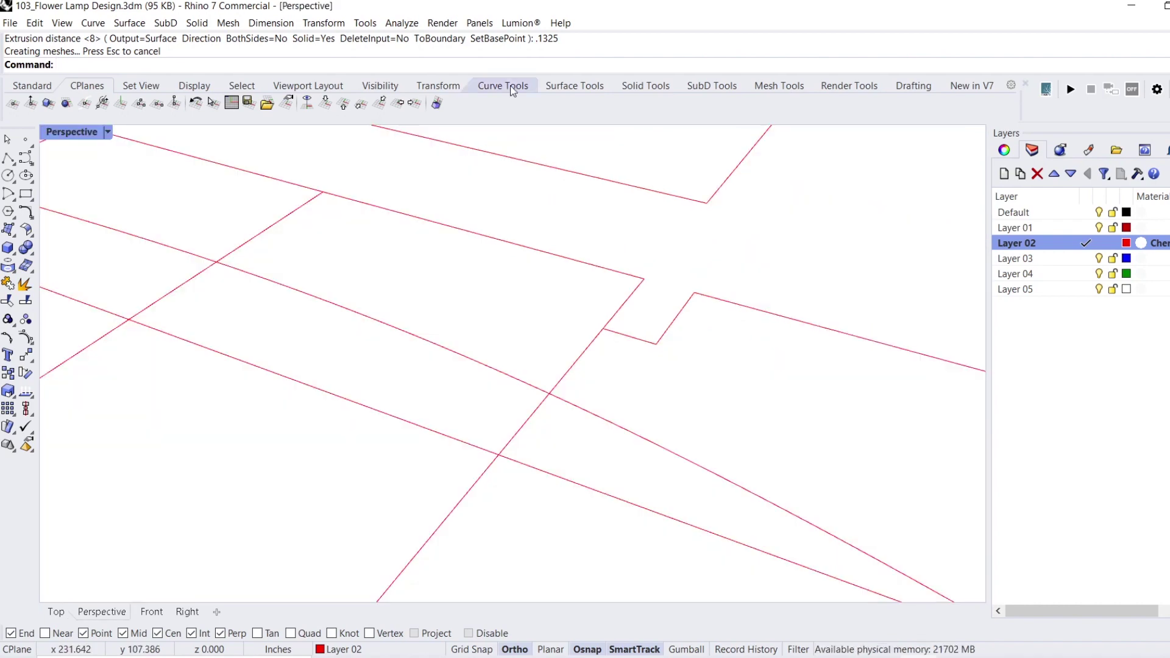
scroll(674, 382, "down", 10)
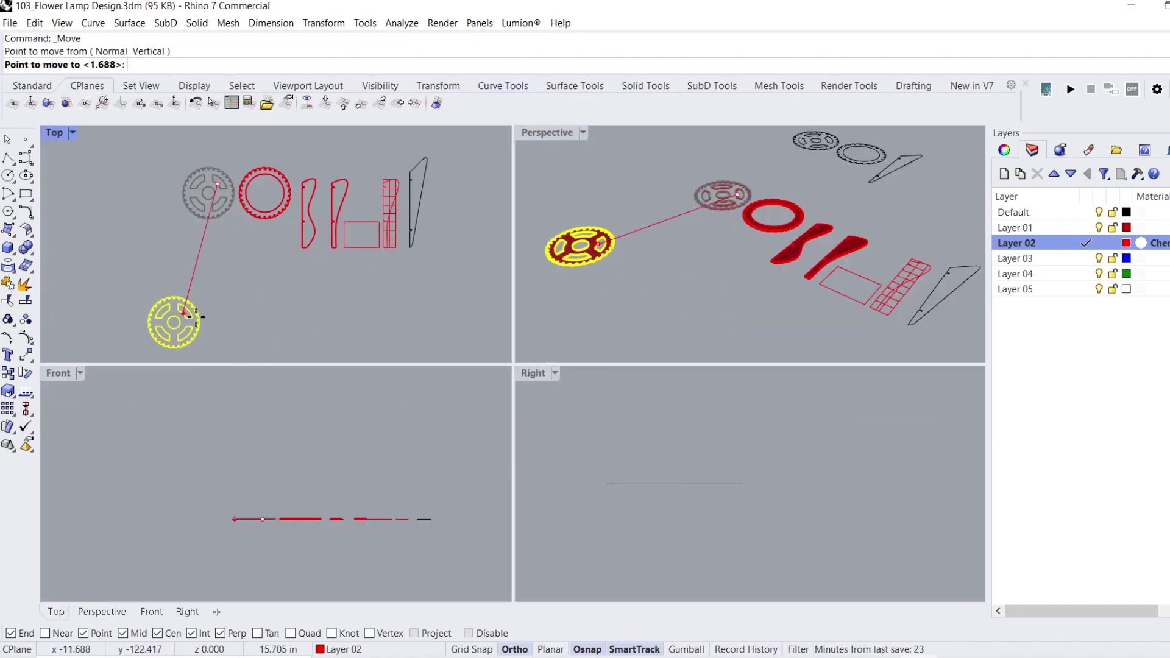
- Select the extruded wavy panel pieces from the overlapping objects and maximize the side view
left_click(208, 325)
left_click(331, 194)
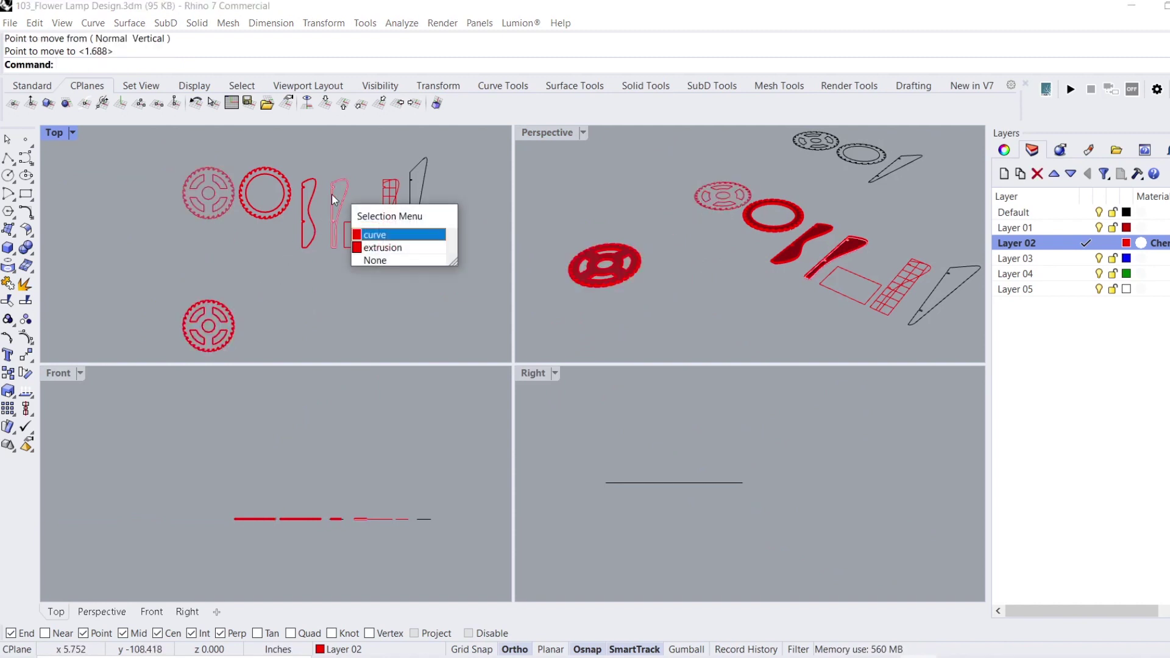
left_click(375, 244)
left_click(308, 211)
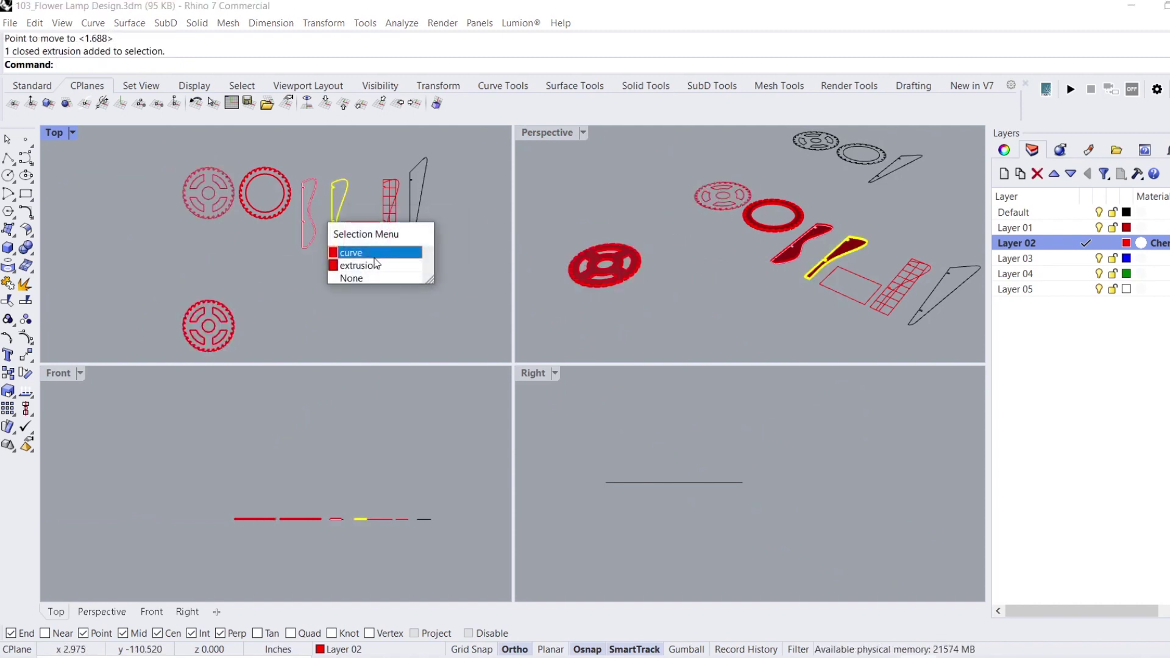
left_click(377, 267)
double_click(533, 373)
- Rotate the panel upright and move it into the toothed ring's notch
type("rotate")
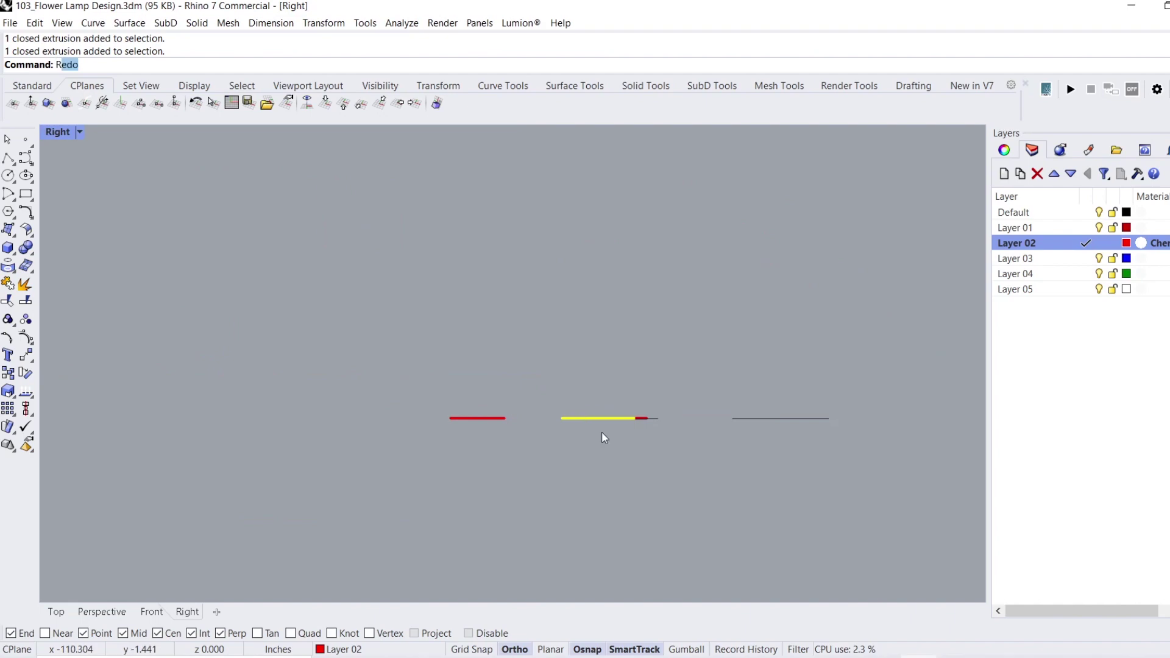
key("Return")
scroll(601, 431, "up", 5)
left_click(597, 392)
left_click(808, 391)
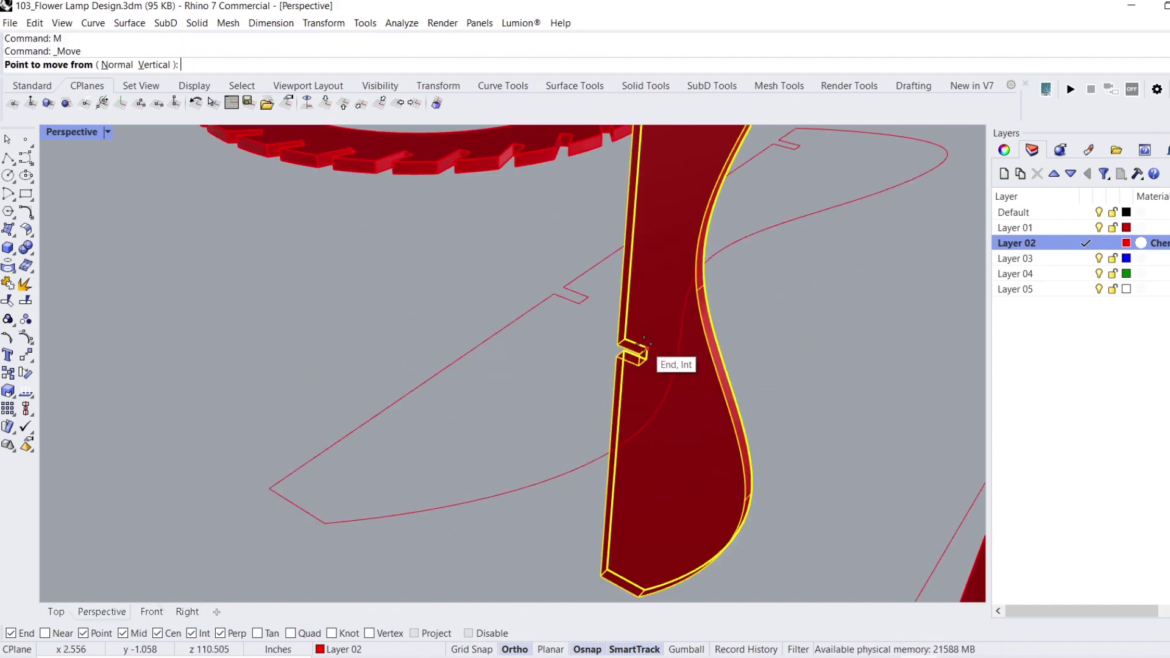
left_click(644, 341)
scroll(644, 341, "down", 5)
scroll(465, 318, "up", 5)
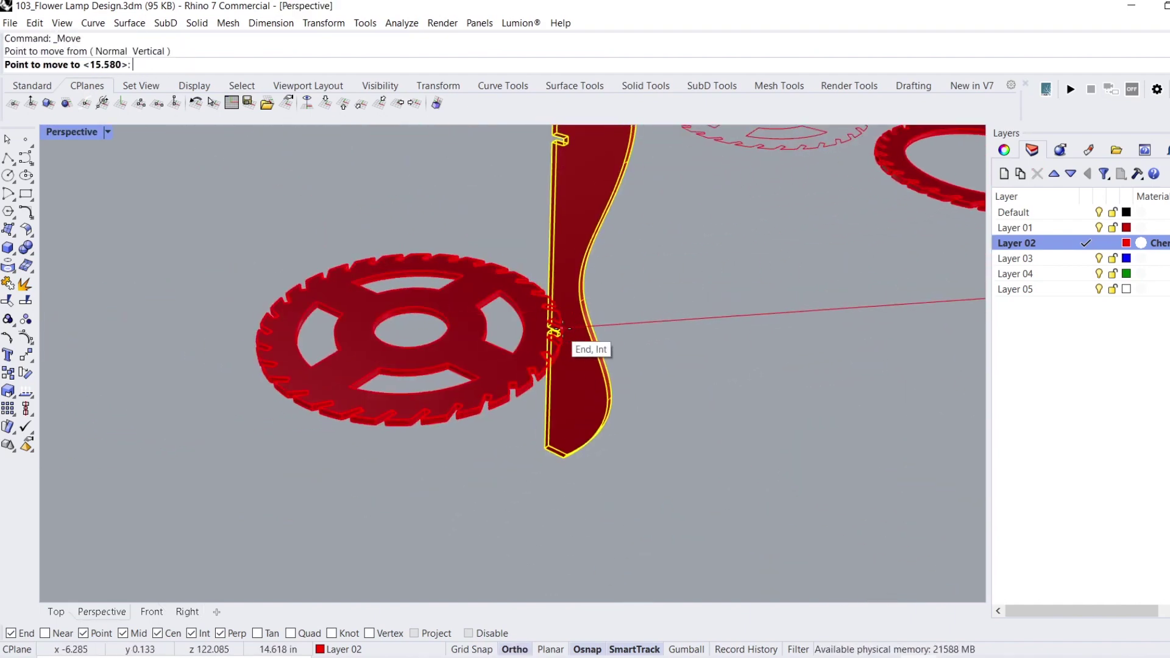
scroll(550, 329, "up", 8)
left_click(823, 348)
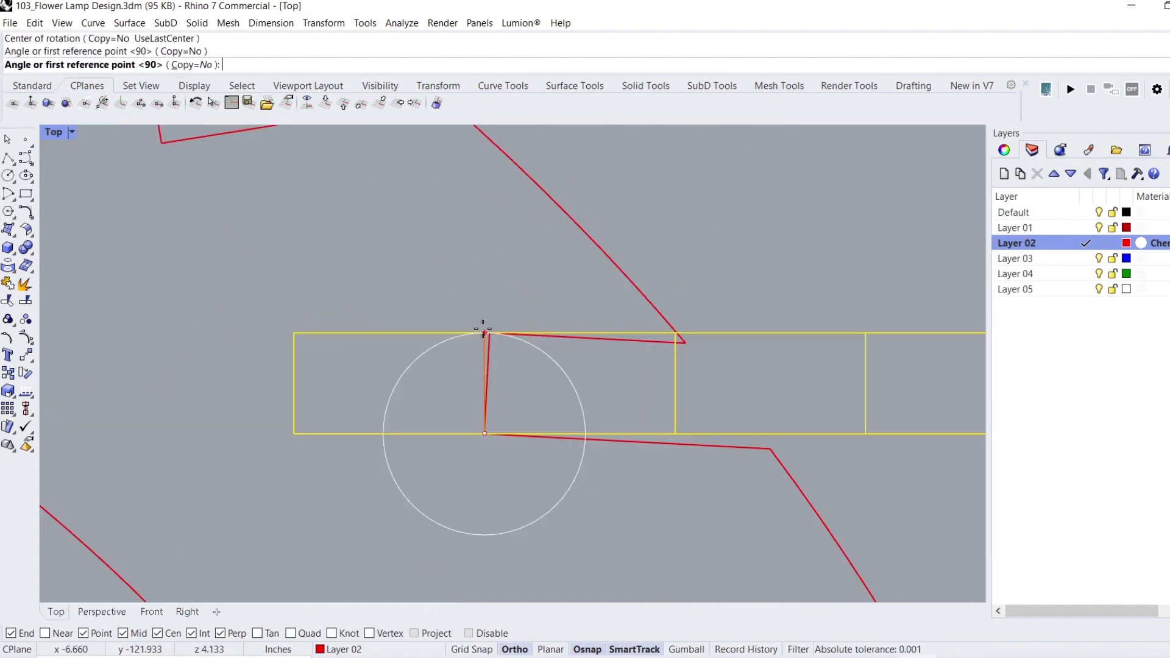
- Mirror copies of the panels around the ring in the Top view
left_click(486, 332)
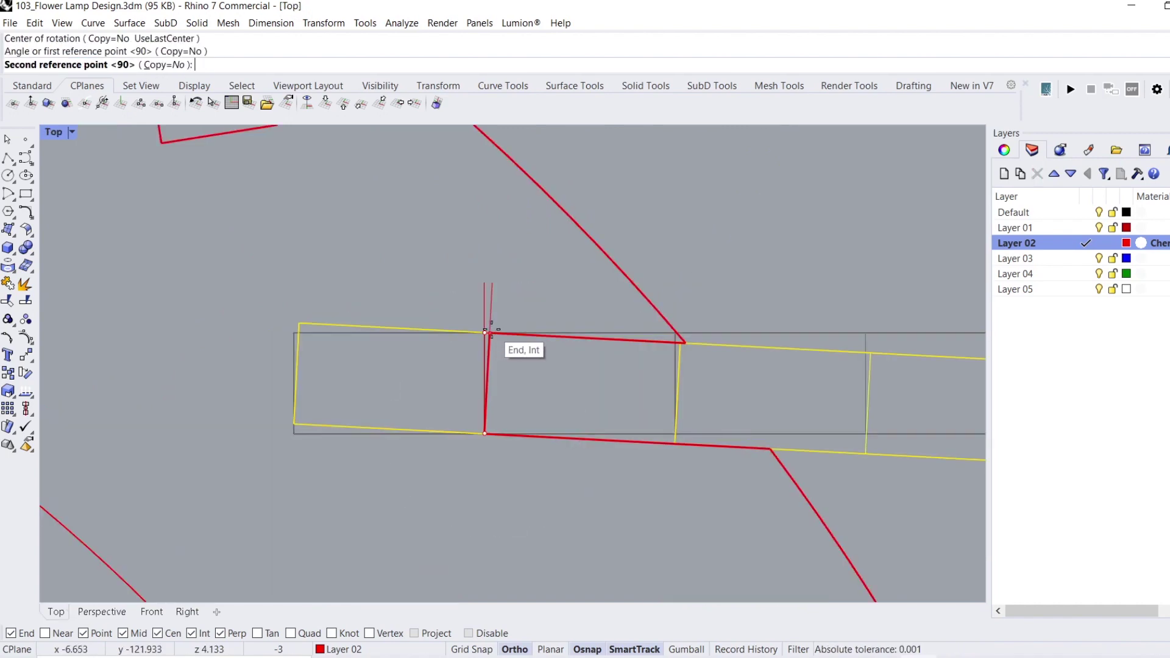
double_click(54, 133)
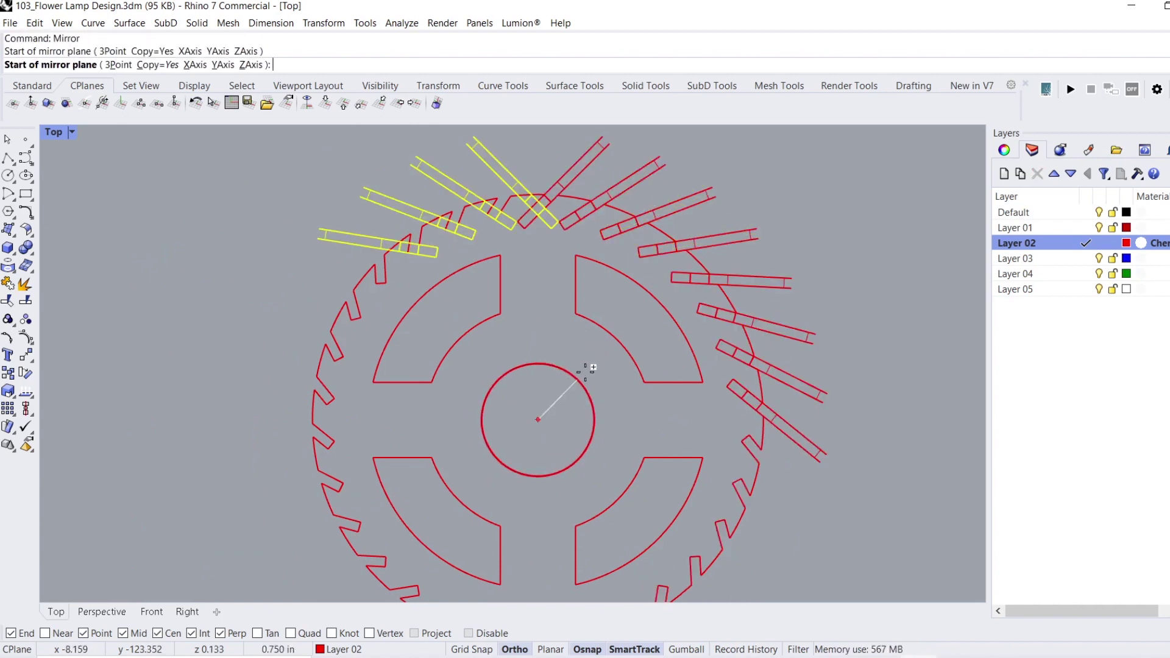
left_click(609, 356)
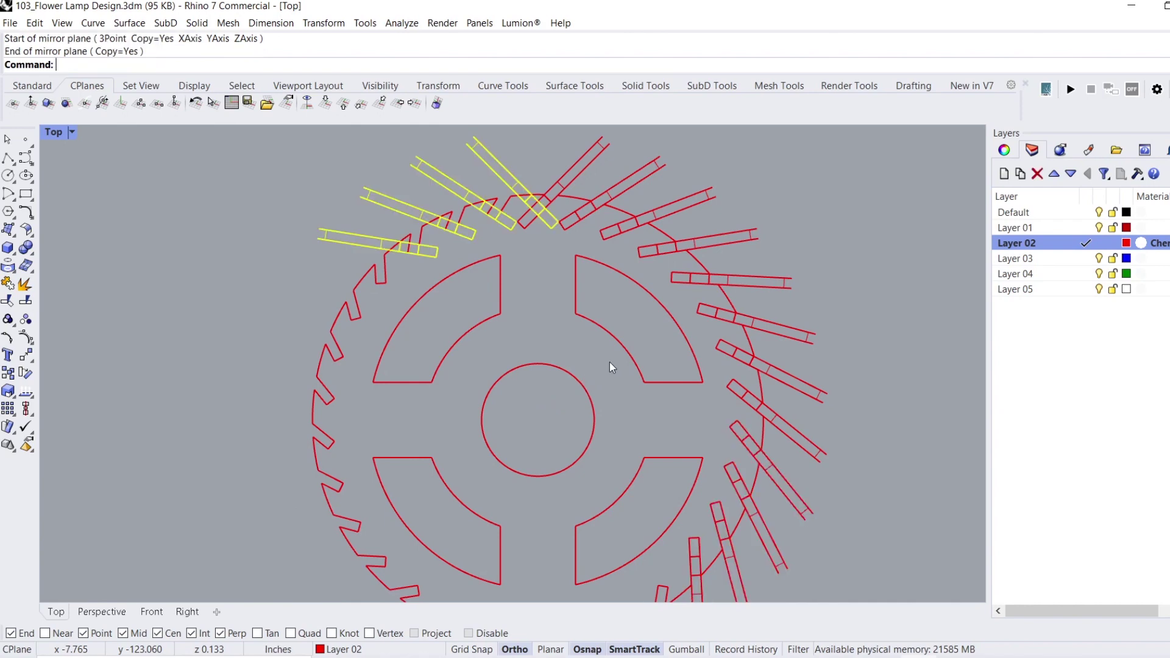
right_click_drag(609, 362, 586, 276)
key("Return")
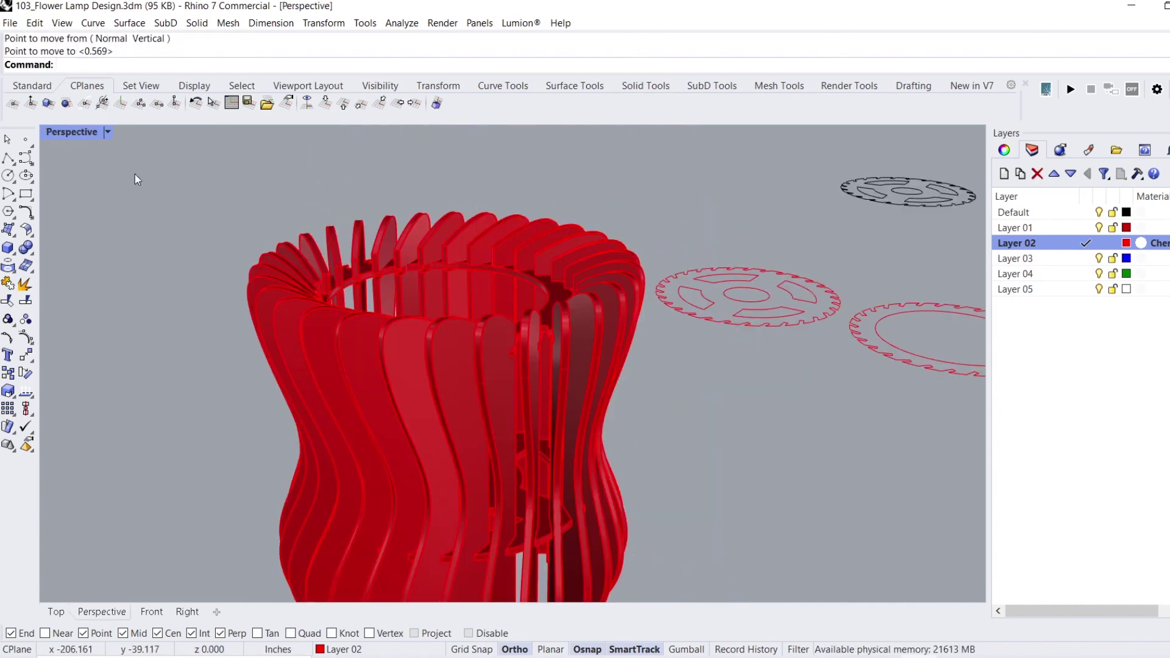
- Set the Perspective viewport to Rendered display for a wood look
left_click(63, 134)
left_click(85, 216)
mouse_move(609, 332)
right_mouse_down()
mouse_move(627, 341)
mouse_move(647, 313)
mouse_move(515, 318)
mouse_move(490, 352)
mouse_move(618, 280)
mouse_move(606, 318)
right_mouse_up()
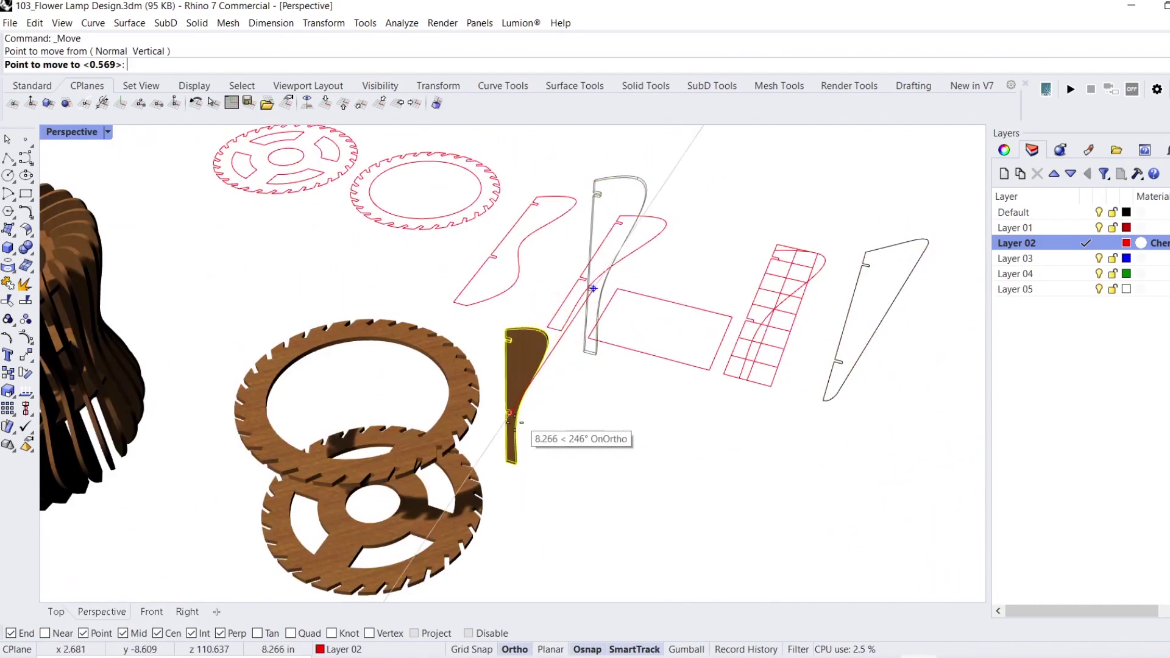
scroll(449, 365, "up", 5)
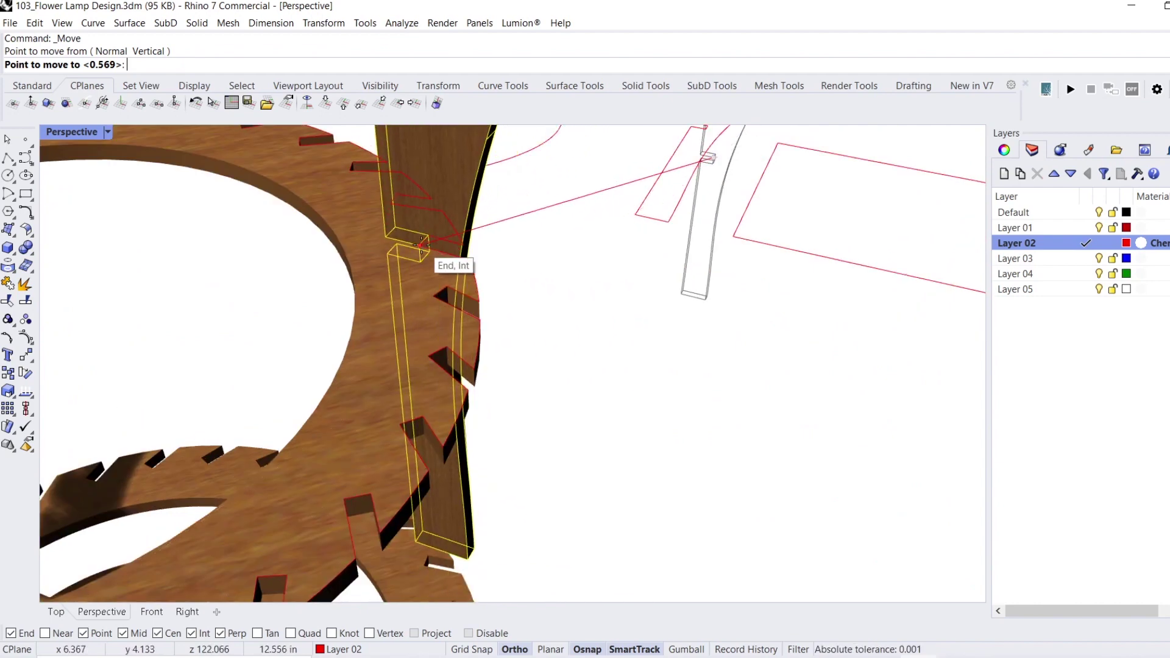
- Move the selected panel group 2 inches from the lamp's other ribs
double_click(72, 132)
double_click(53, 133)
scroll(521, 481, "up", 3)
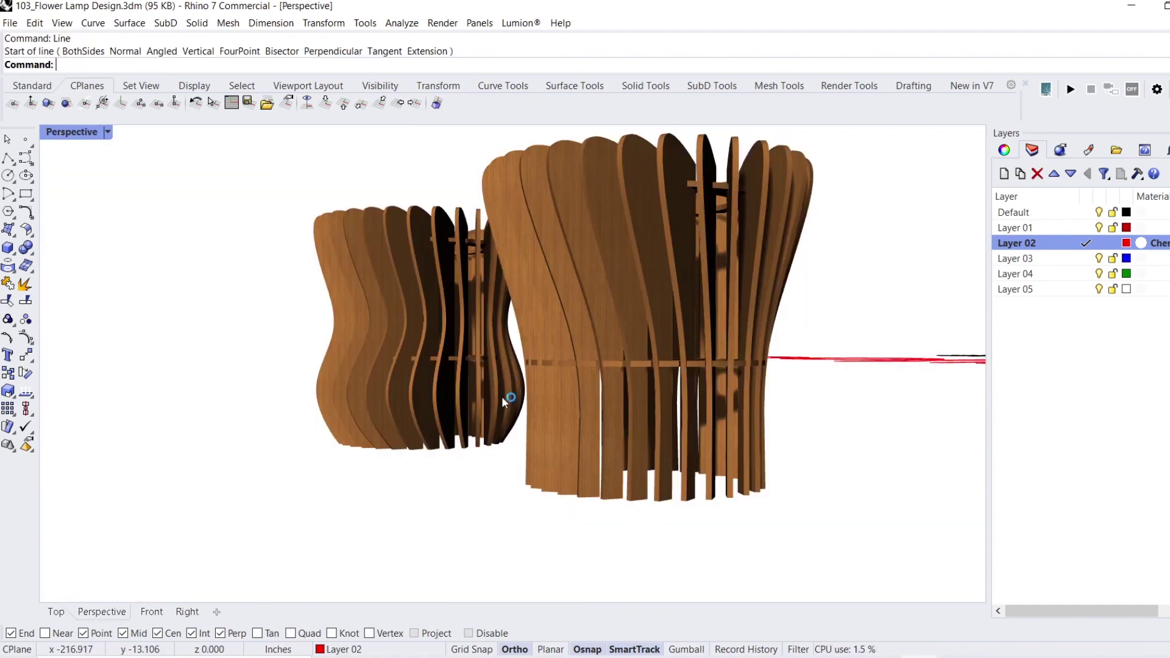
right_click_drag(505, 398, 579, 292)
key("ctrl+m")
type("M")
key("Return")
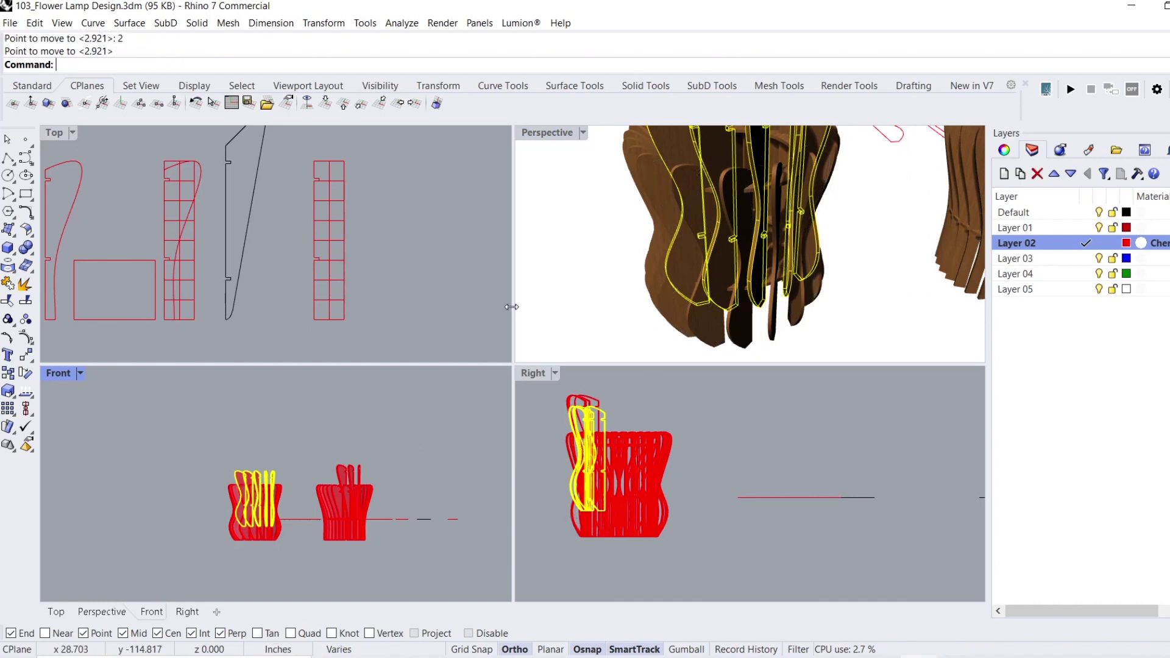
- Orbit around the two wooden lamps and zoom in on a selected petal panel's notch
double_click(562, 133)
scroll(586, 283, "down", 5)
right_click_drag(397, 418, 742, 190)
left_click(689, 210)
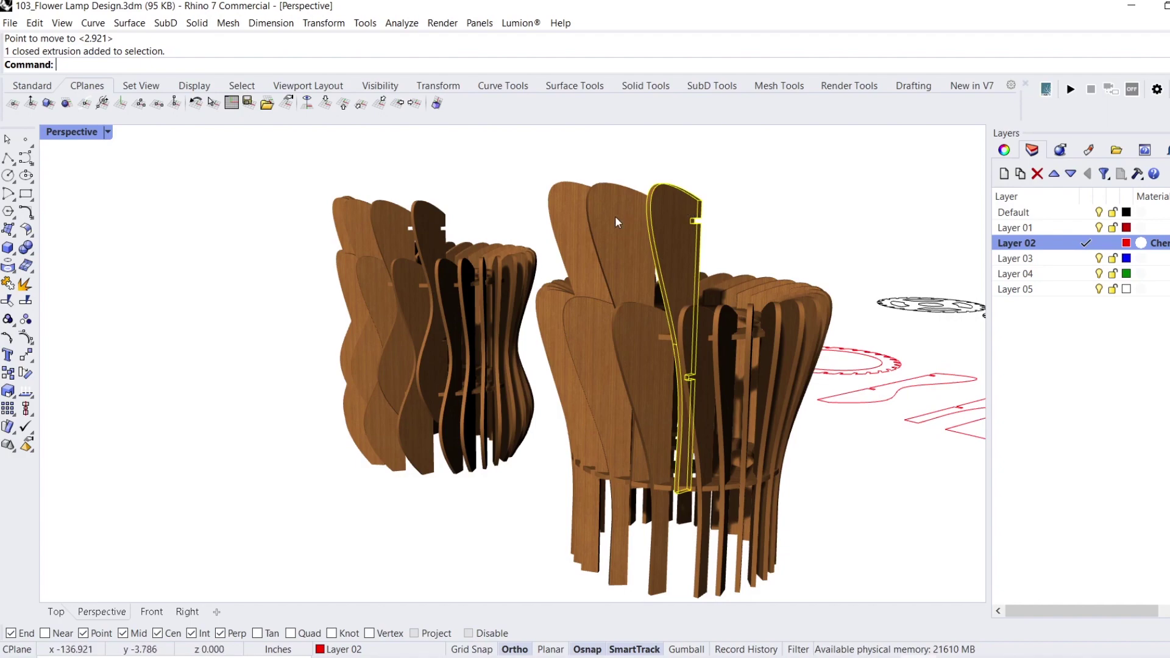
mouse_move(713, 333)
right_mouse_down()
mouse_move(606, 329)
mouse_move(700, 341)
right_mouse_up()
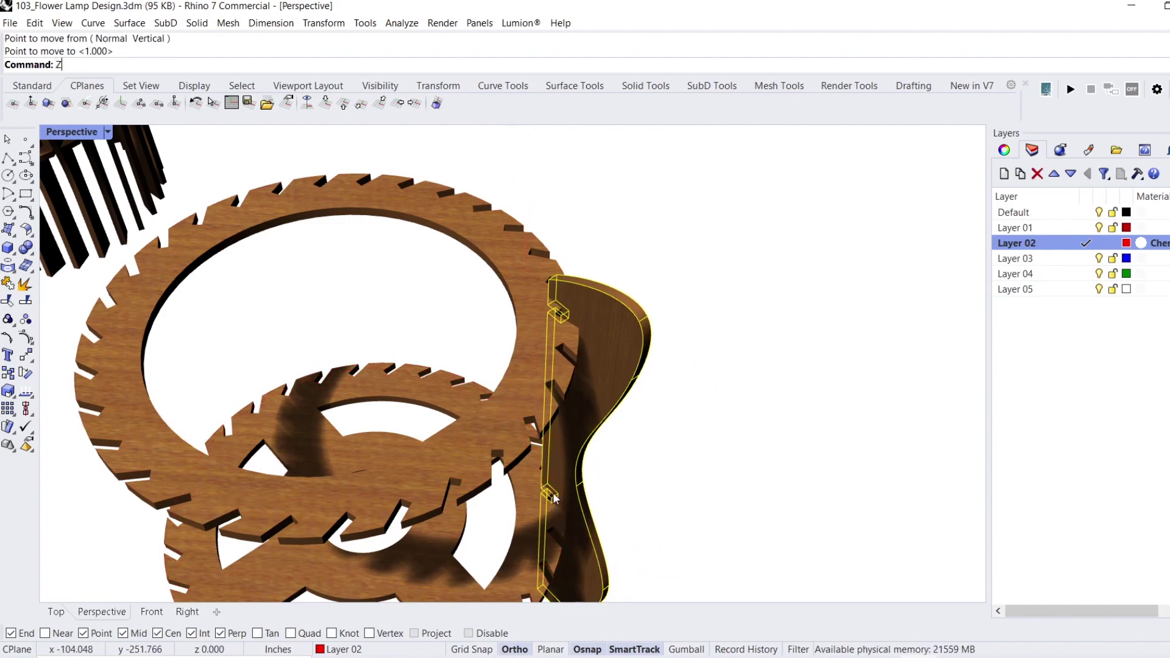
left_click_drag(545, 508, 547, 505)
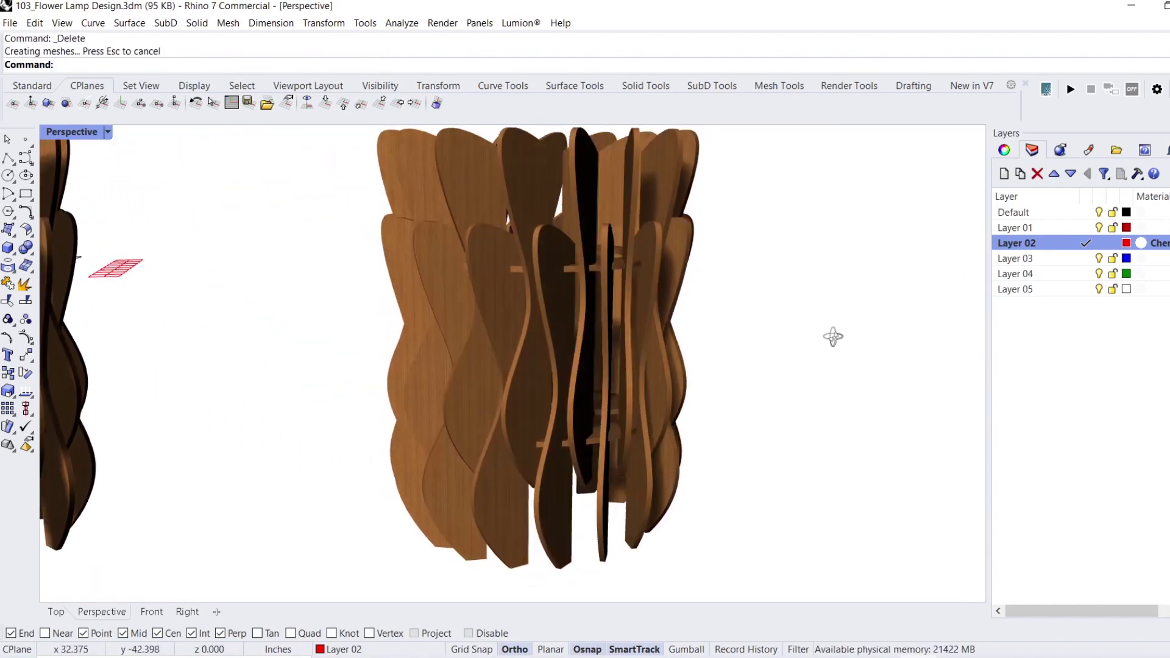
right_click_drag(833, 336, 786, 368)
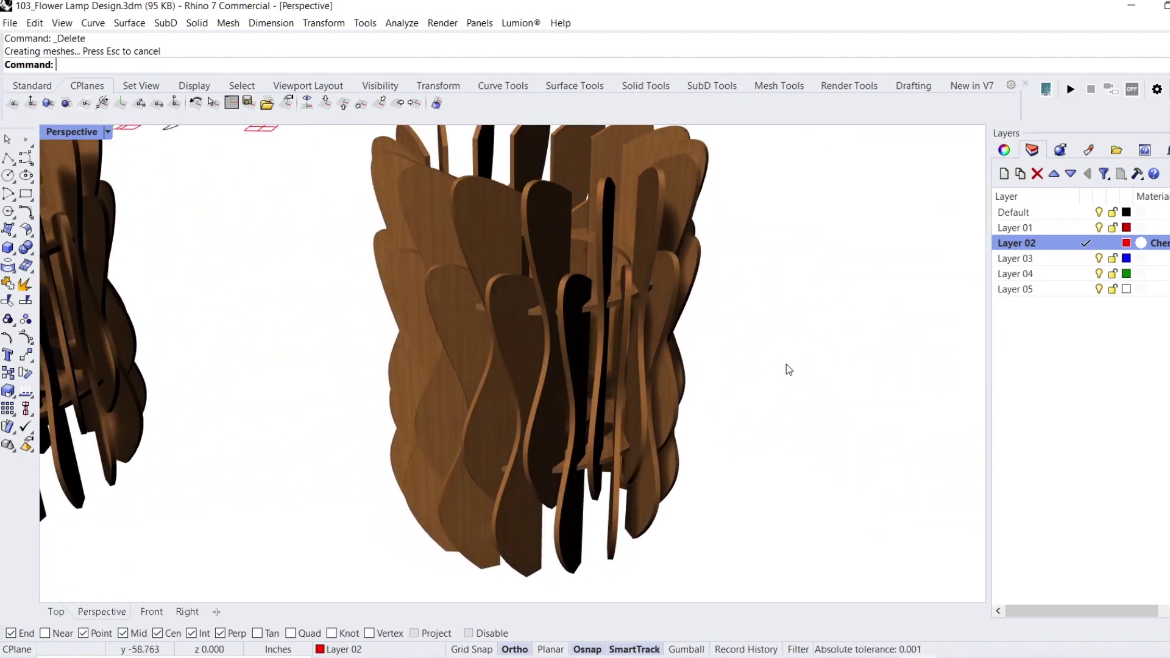
scroll(731, 375, "down", 3)
right_click_drag(687, 381, 596, 426)
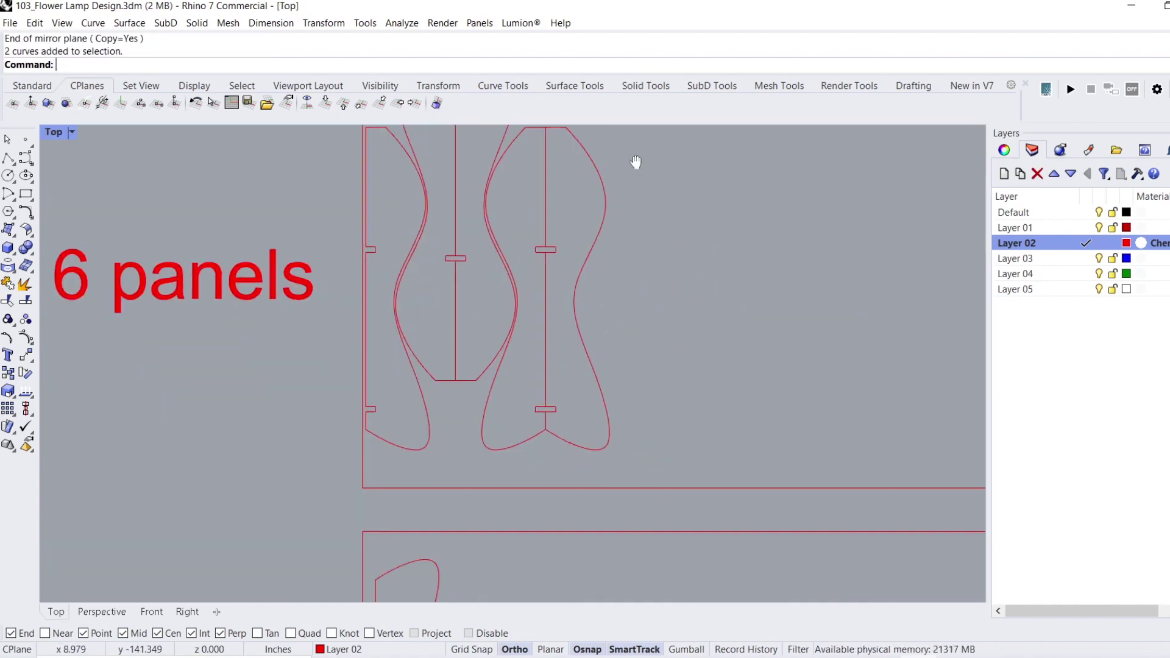
- Explode the flat panel outlines, delete the duplicate centre line, and place another panel copy along the row
left_click_drag(669, 236, 476, 328)
key("Return")
scroll(438, 258, "up", 2)
left_click(491, 177)
left_click(548, 204)
key("Delete")
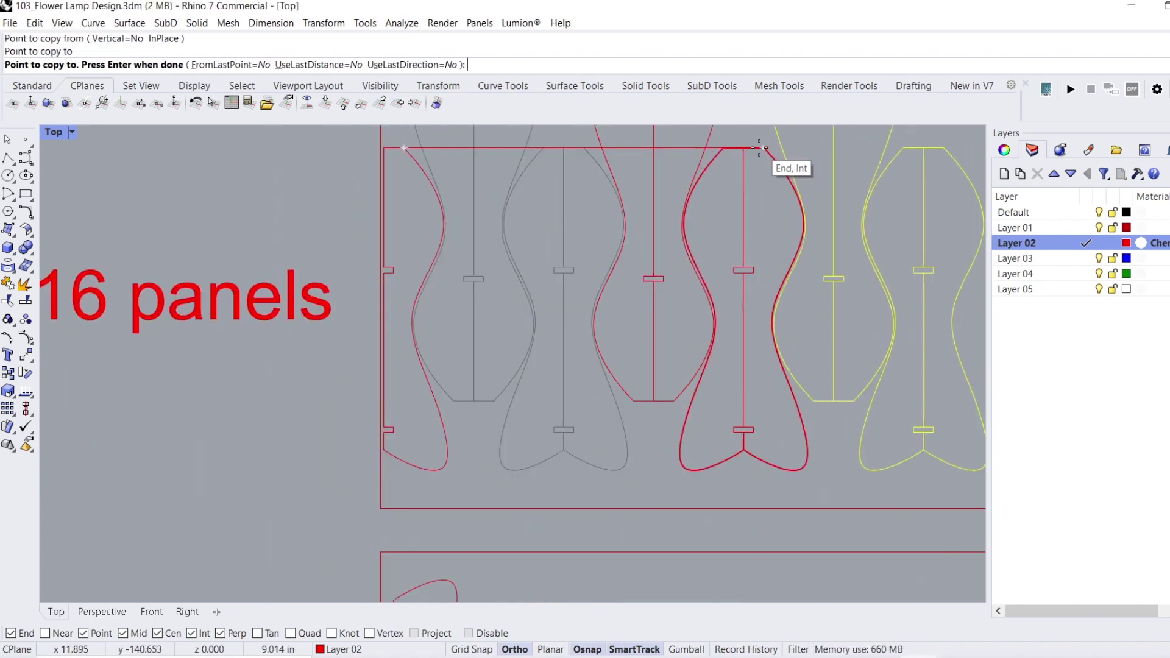
left_click(758, 148)
right_click_drag(759, 148, 580, 263)
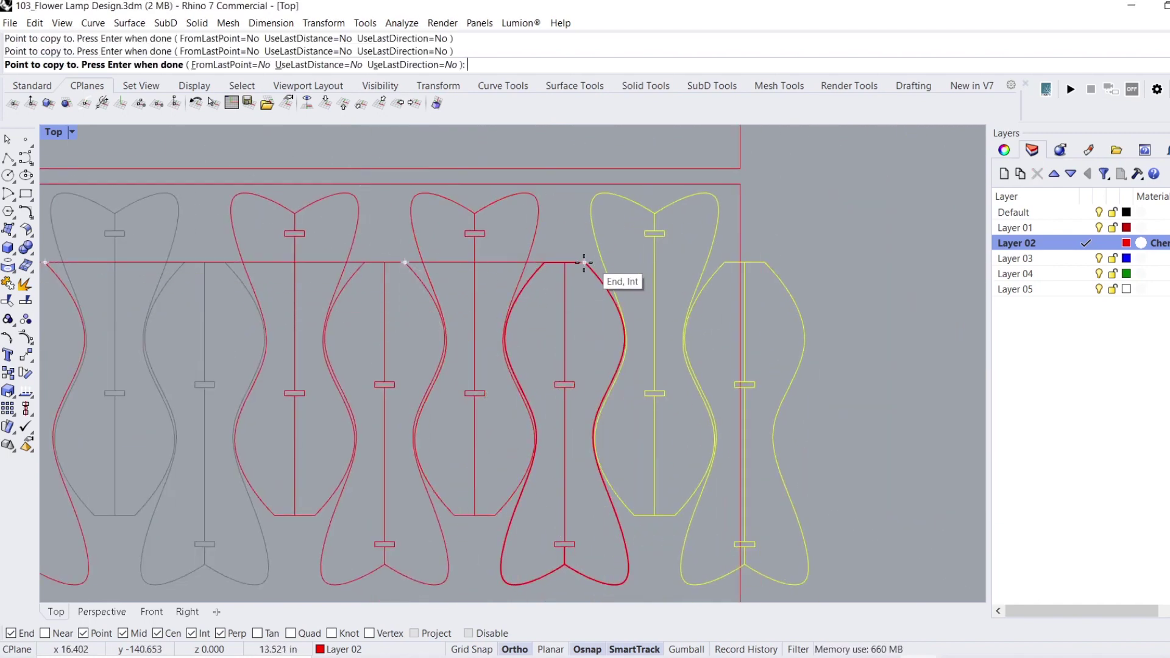